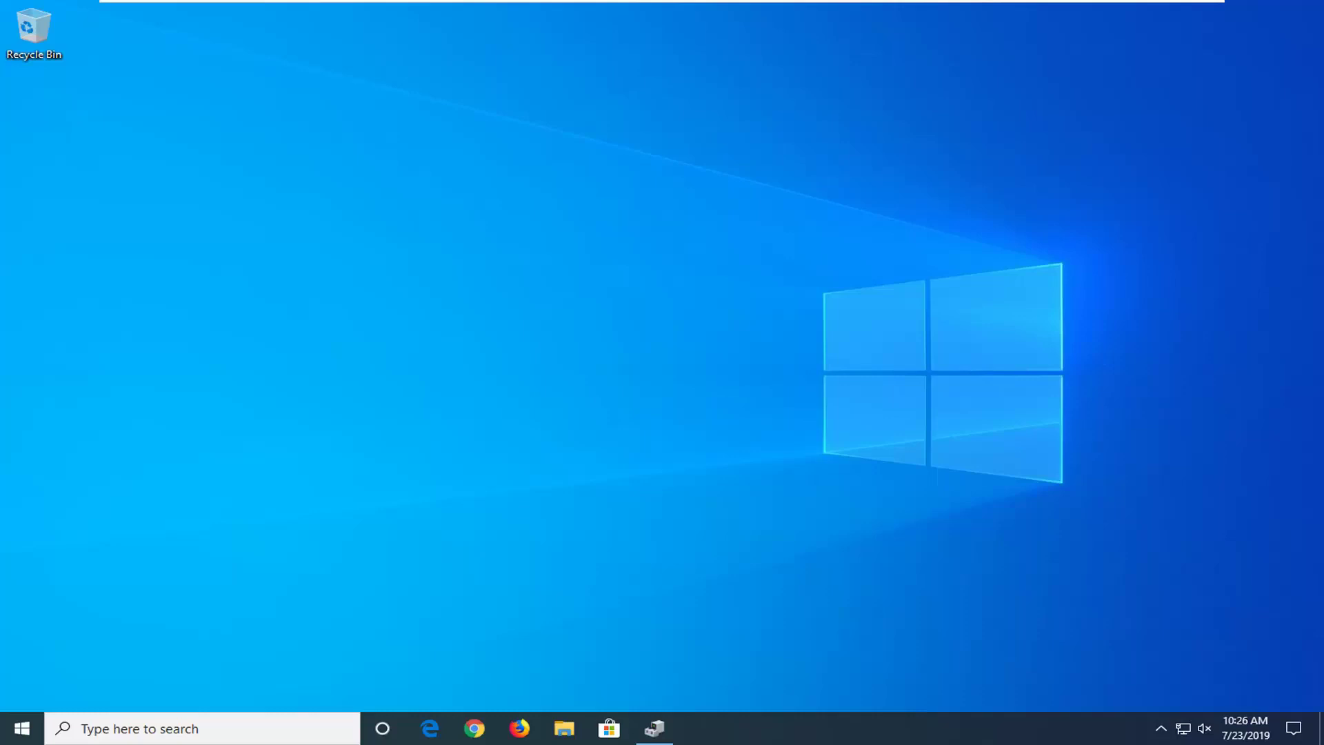
Confirm the current theme is Windows under Personalization > Themes, then minimize Settings
click(16, 736)
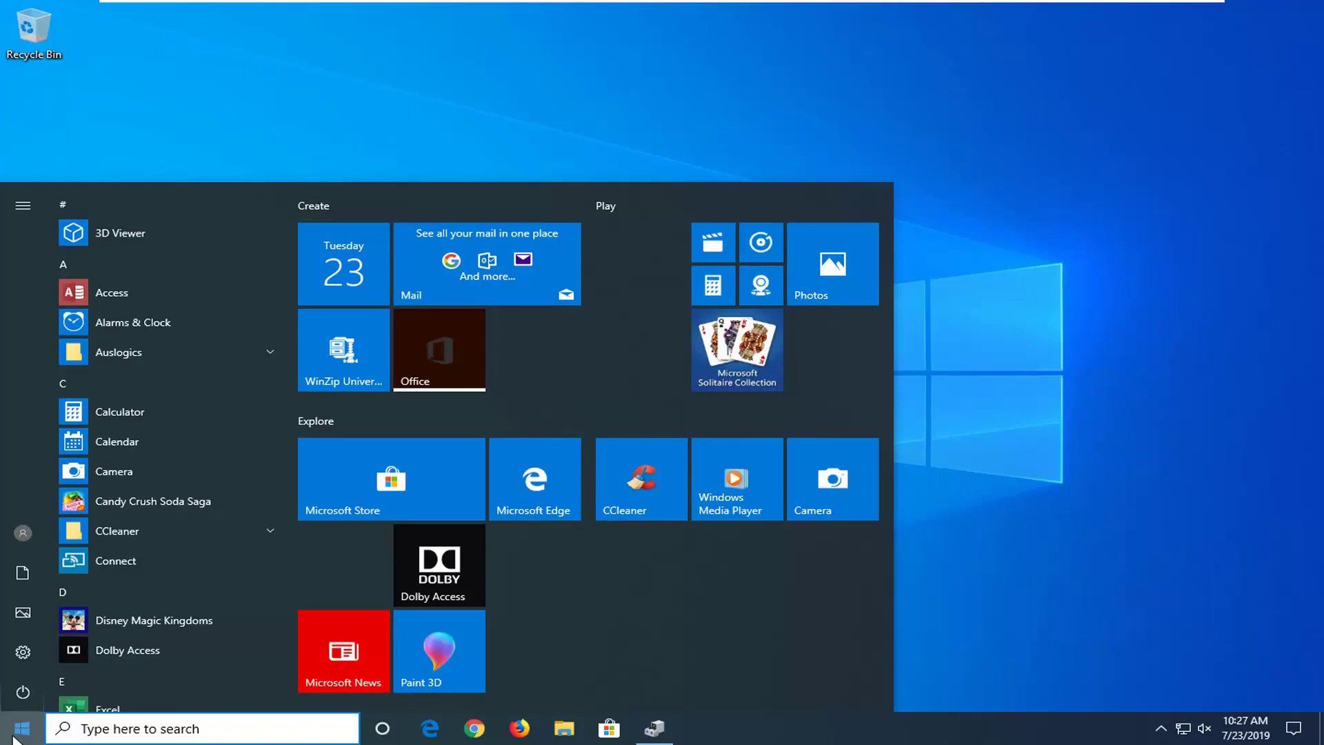
click(23, 652)
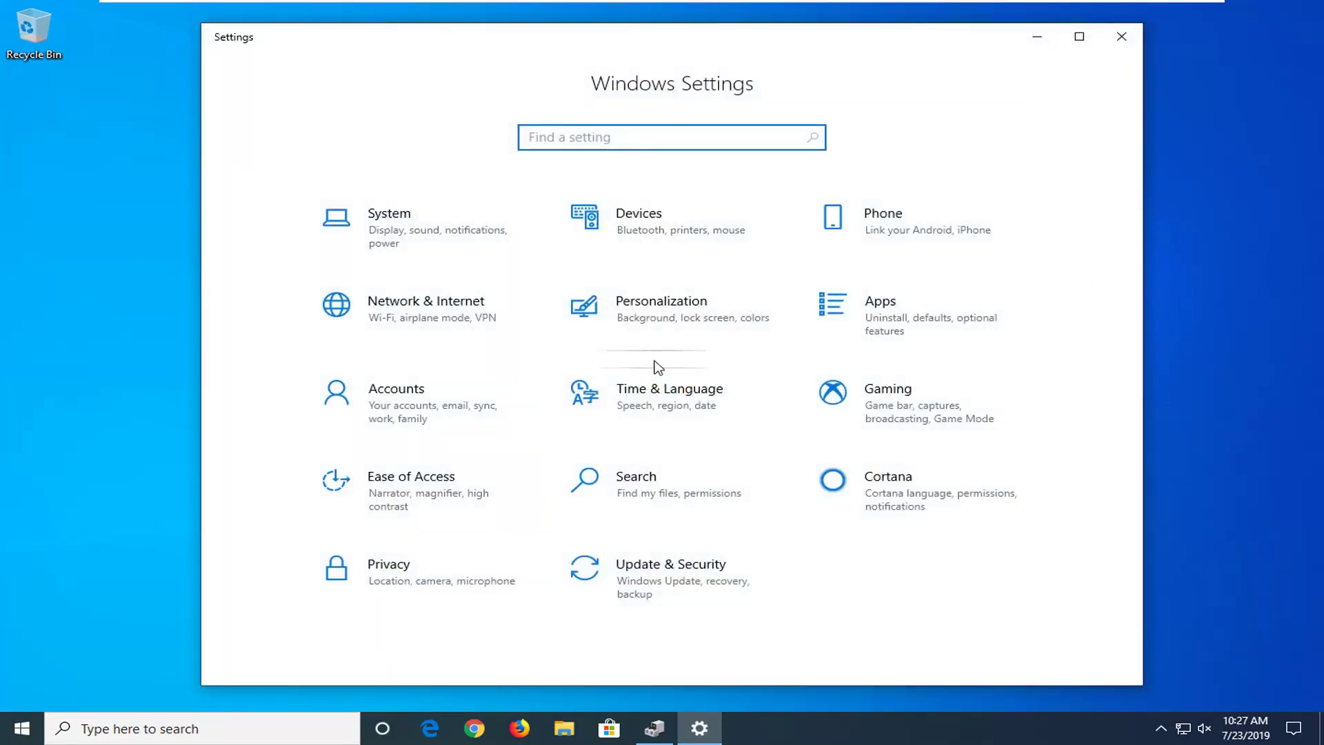
click(663, 323)
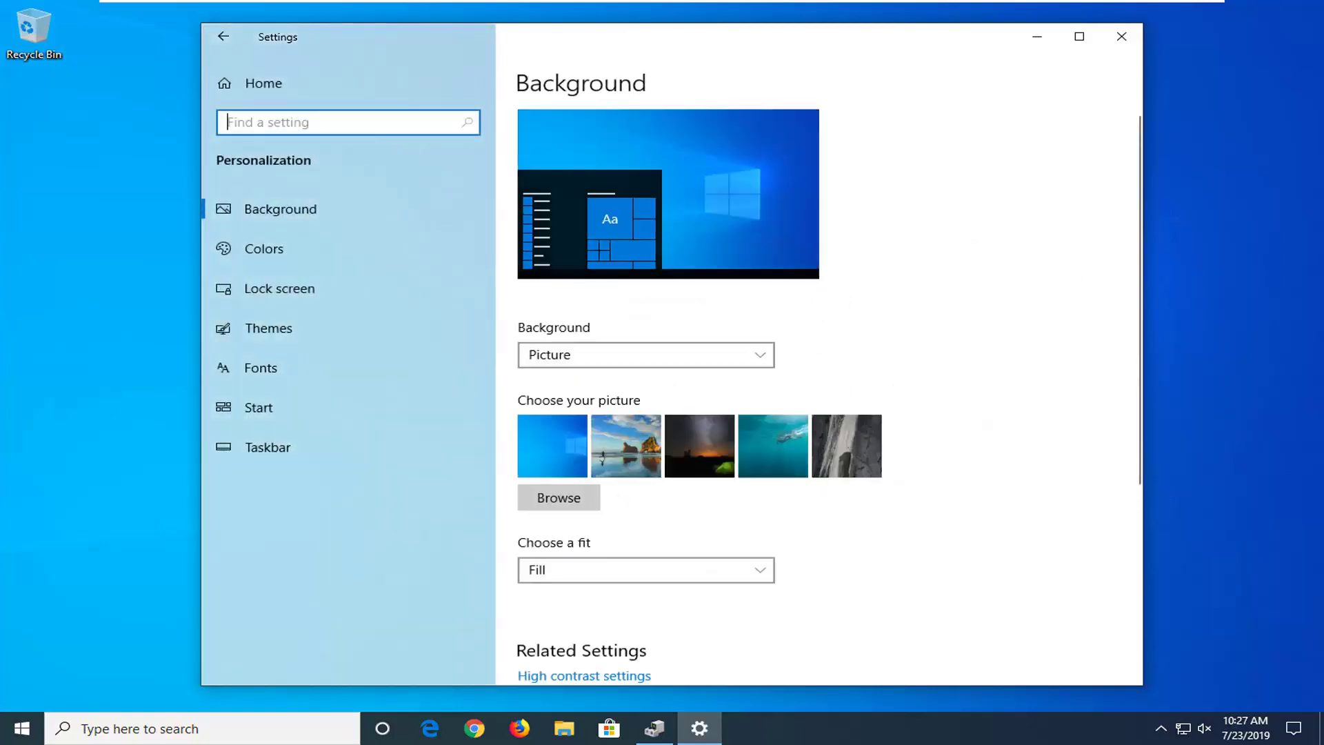
click(267, 331)
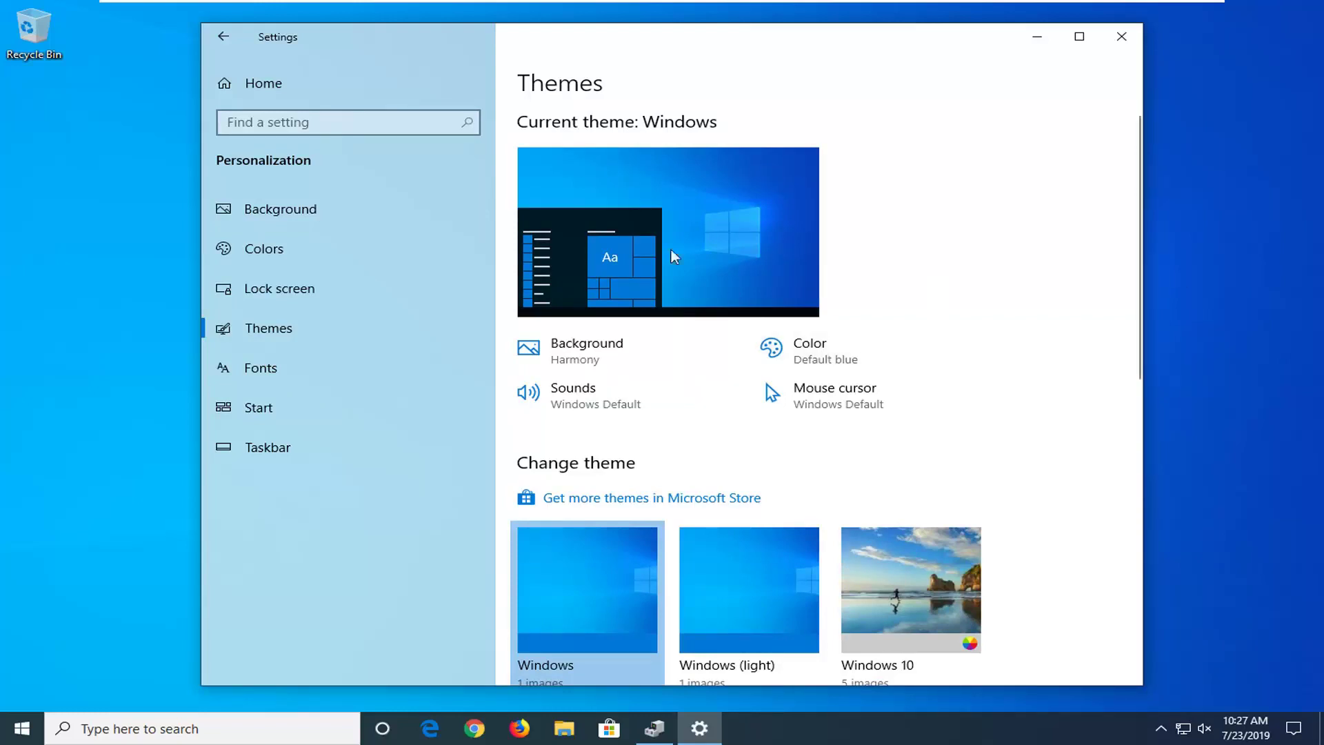
scroll(621, 431, down, 3)
scroll(724, 498, down, 3)
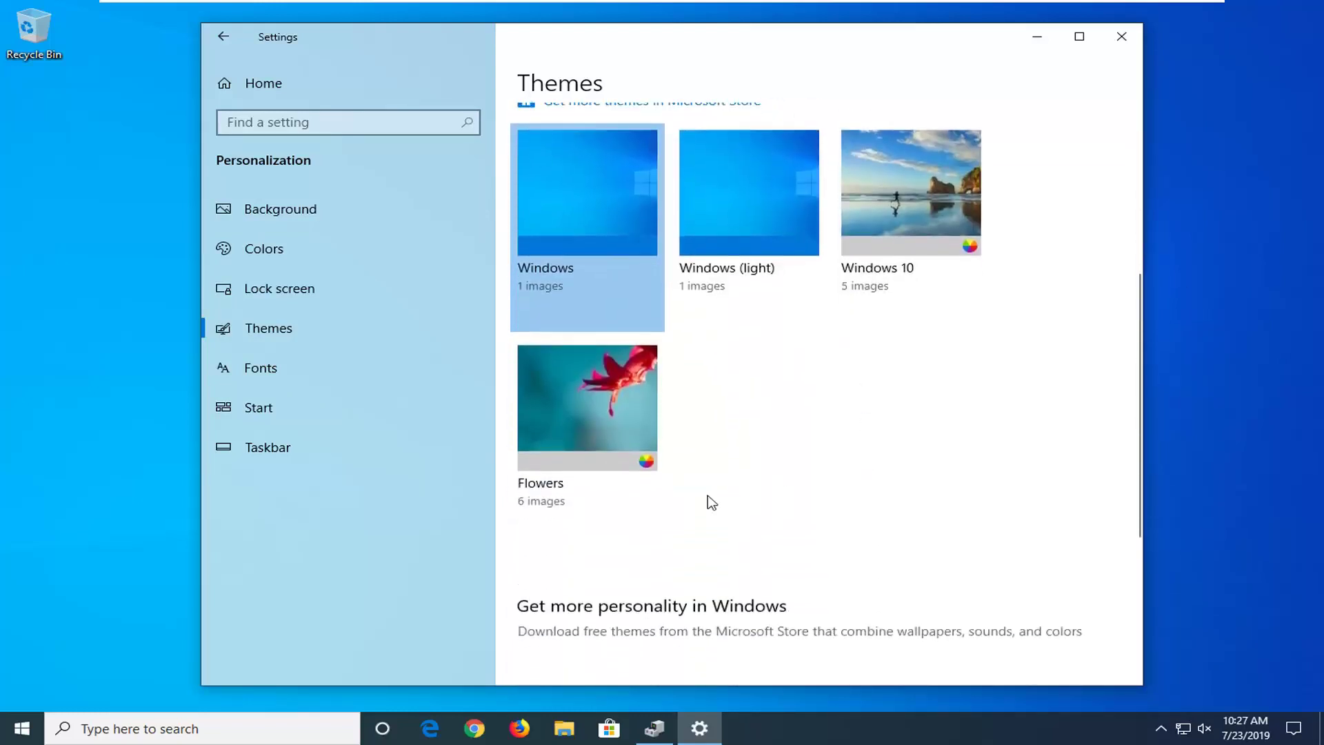
scroll(690, 456, up, 3)
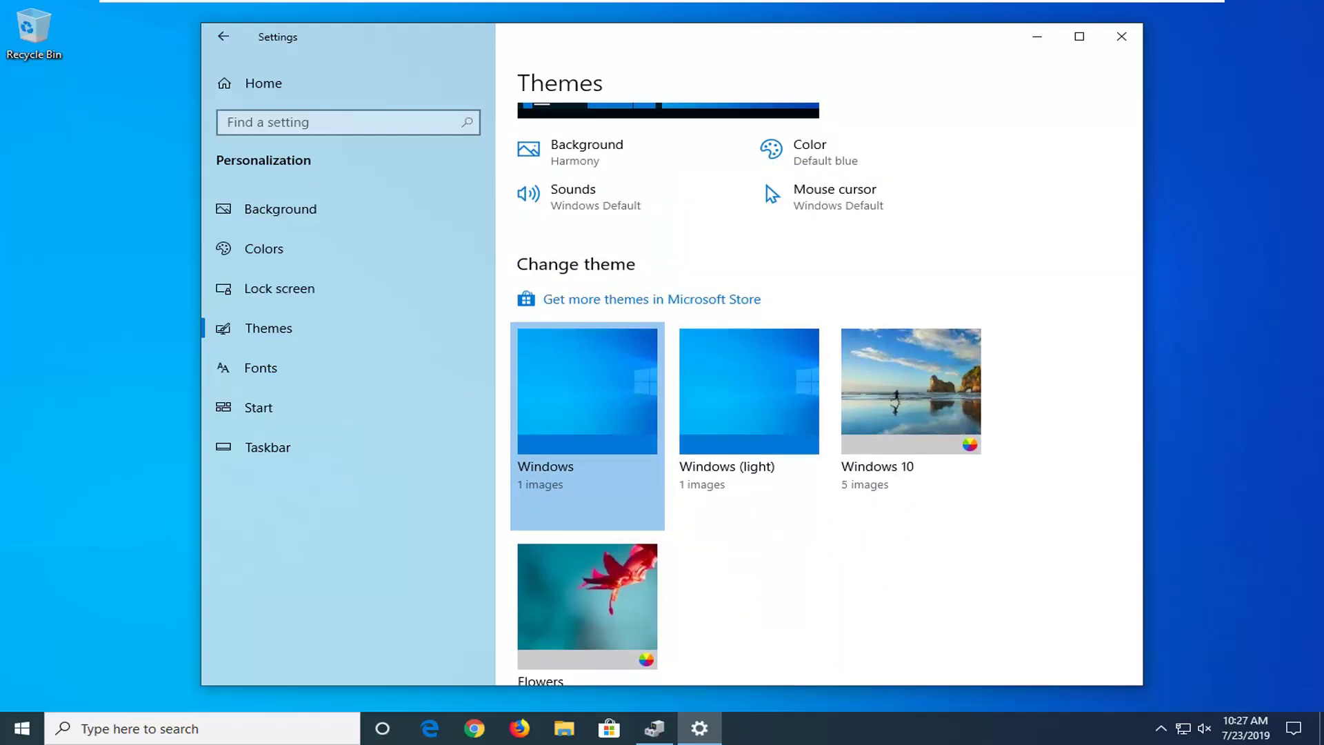
click(1037, 38)
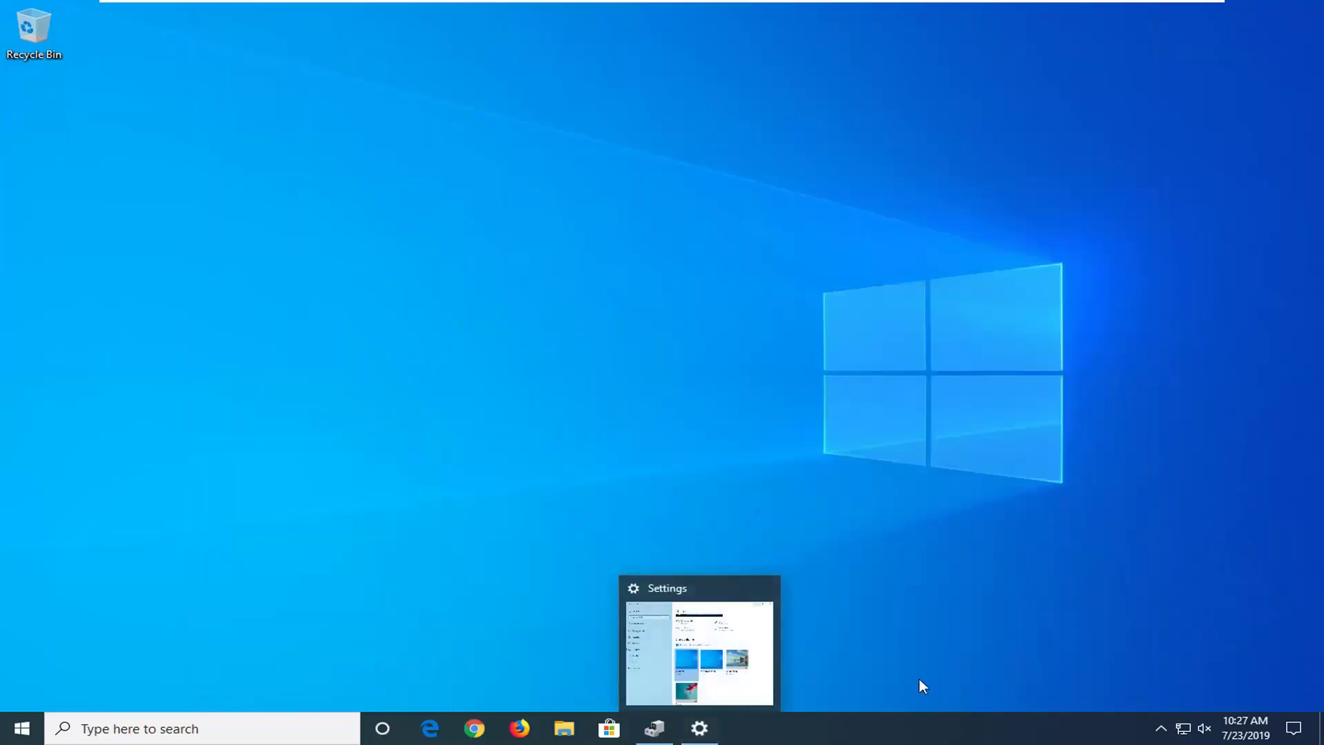
Open the %windir%\Resources\Themes folder from the Run dialog
click(7, 732)
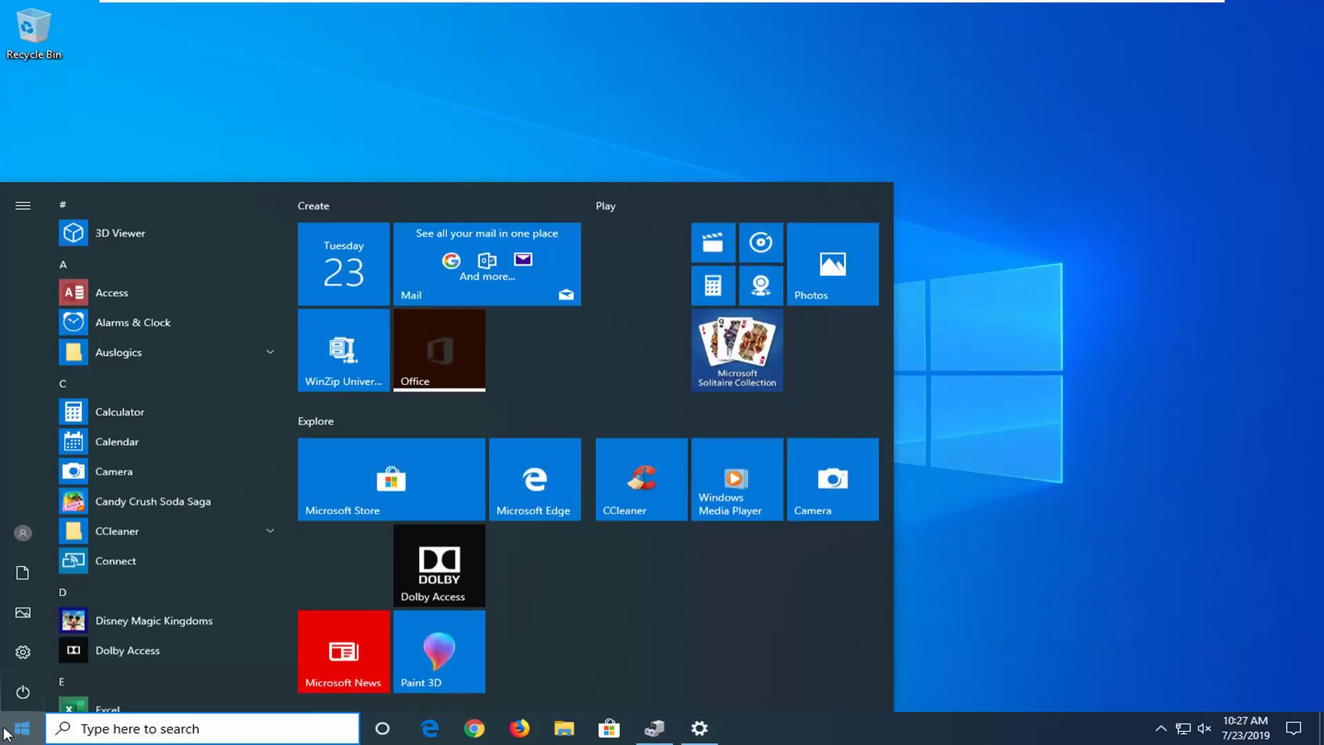
text(run)
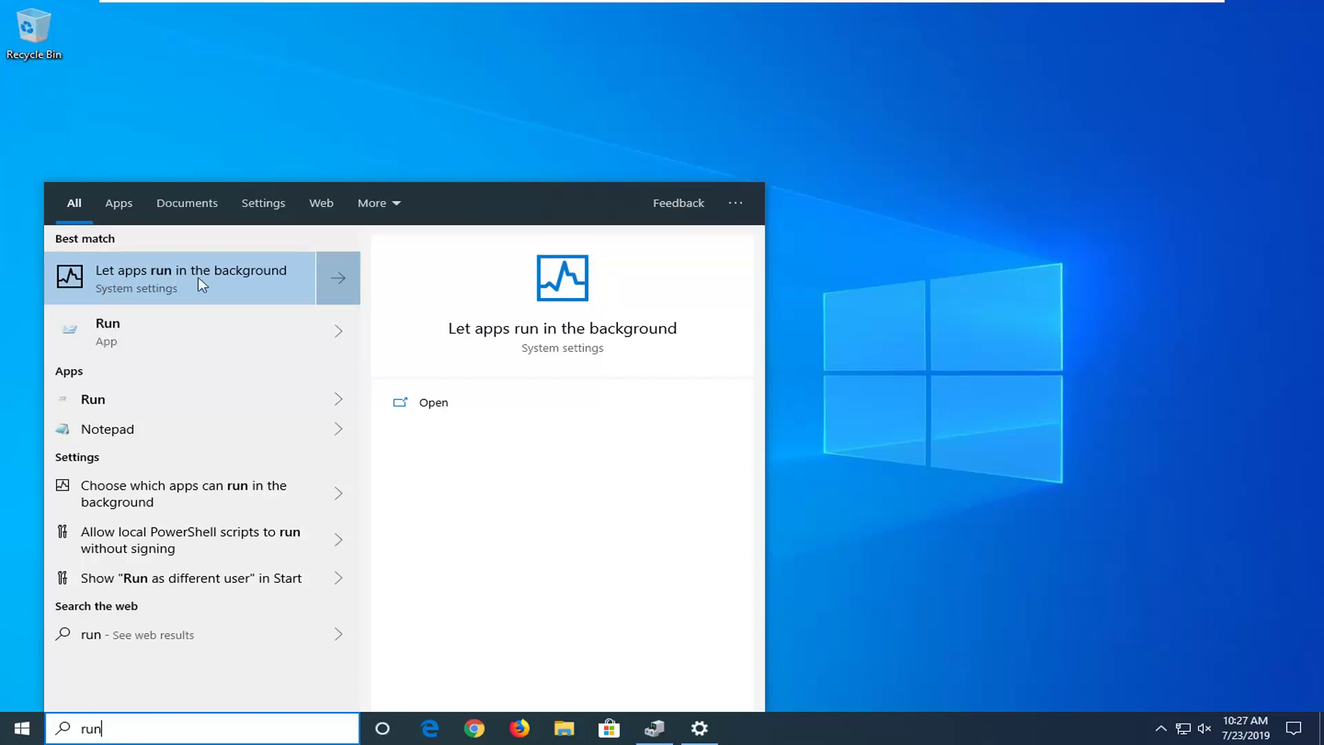
click(95, 343)
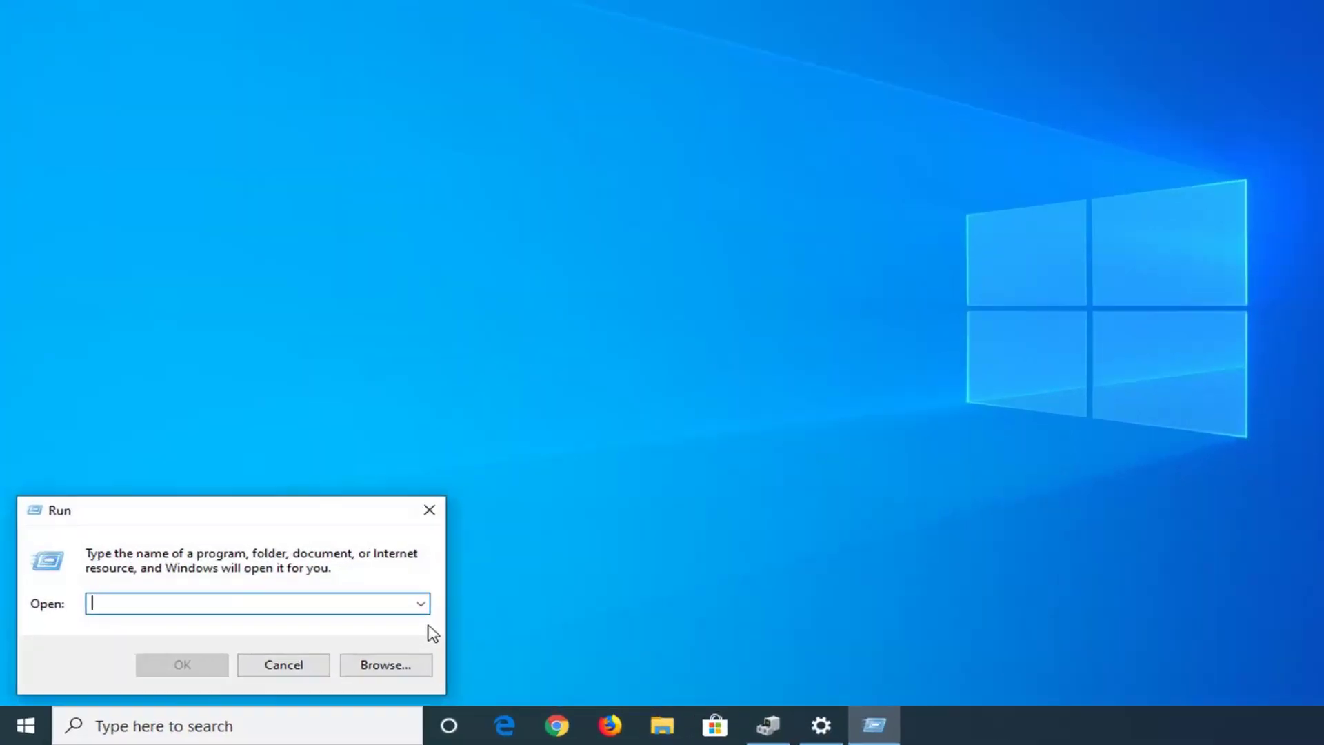
text(%windir%\Resources\Themes)
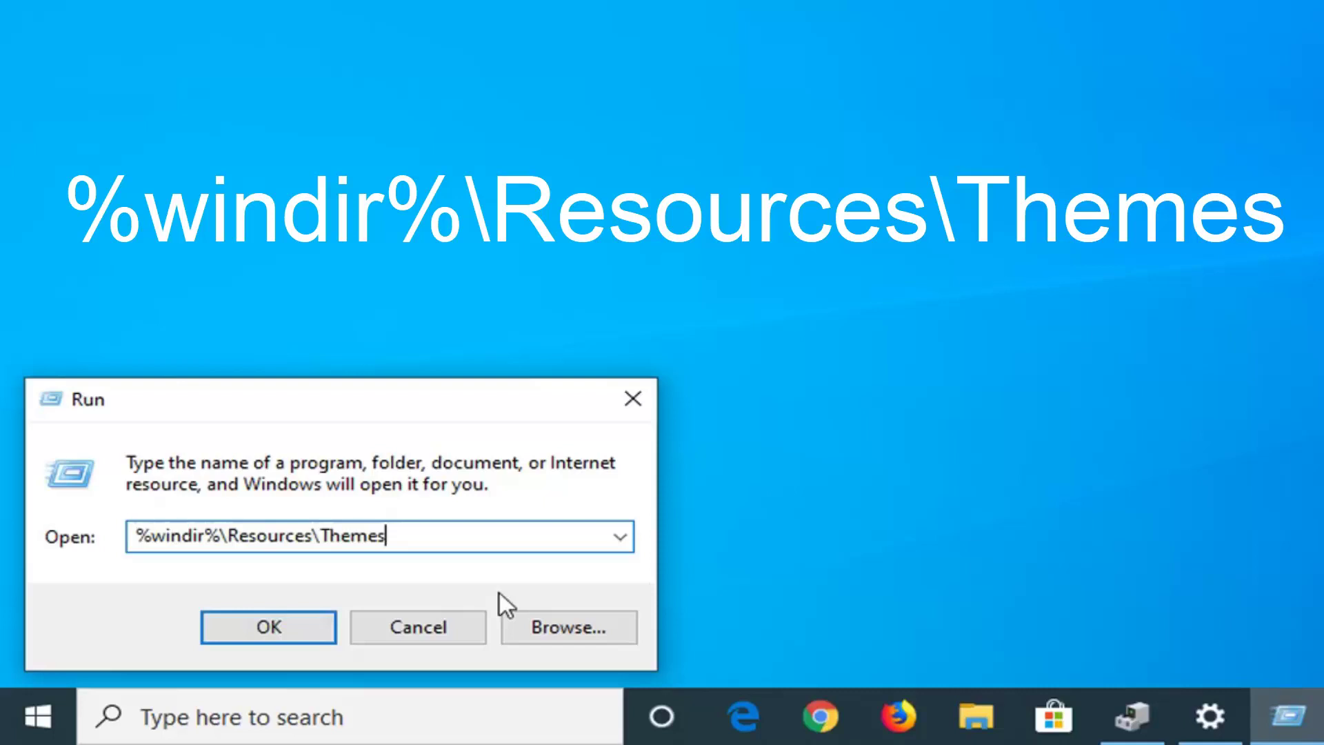
click(278, 625)
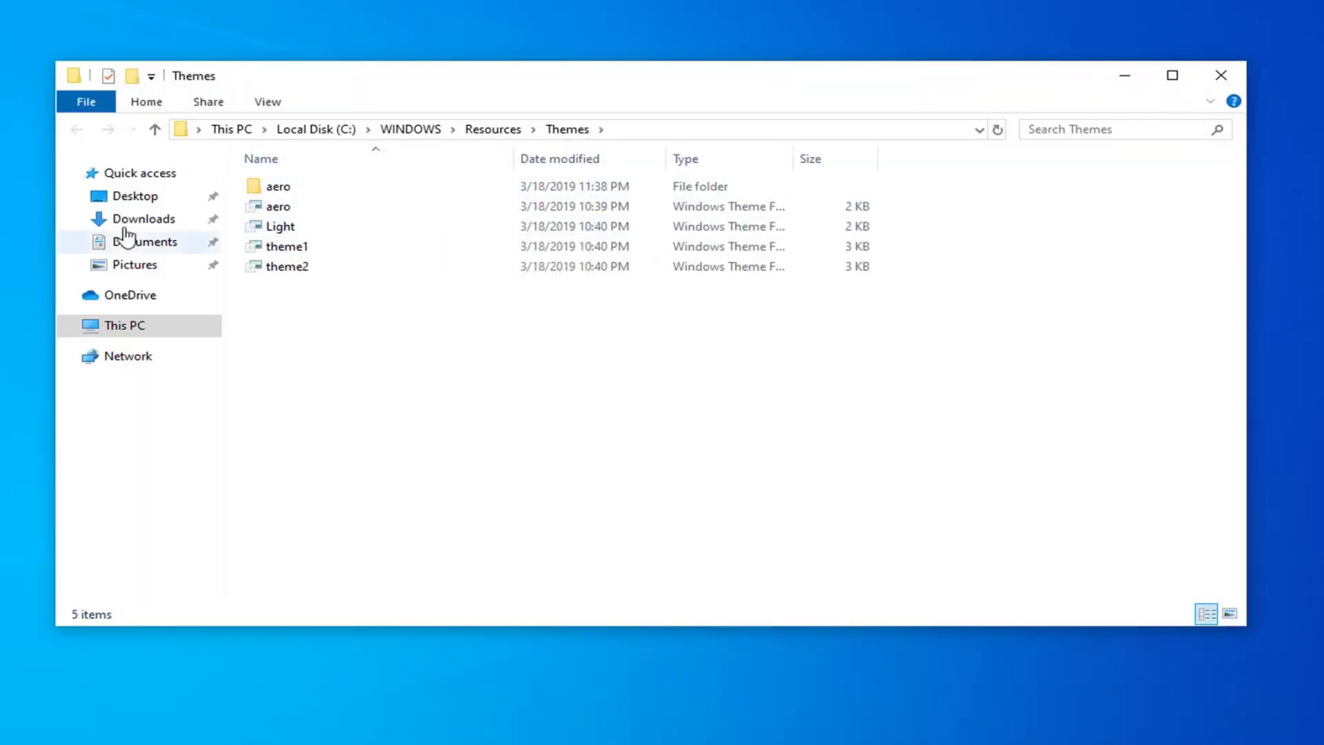
click(287, 248)
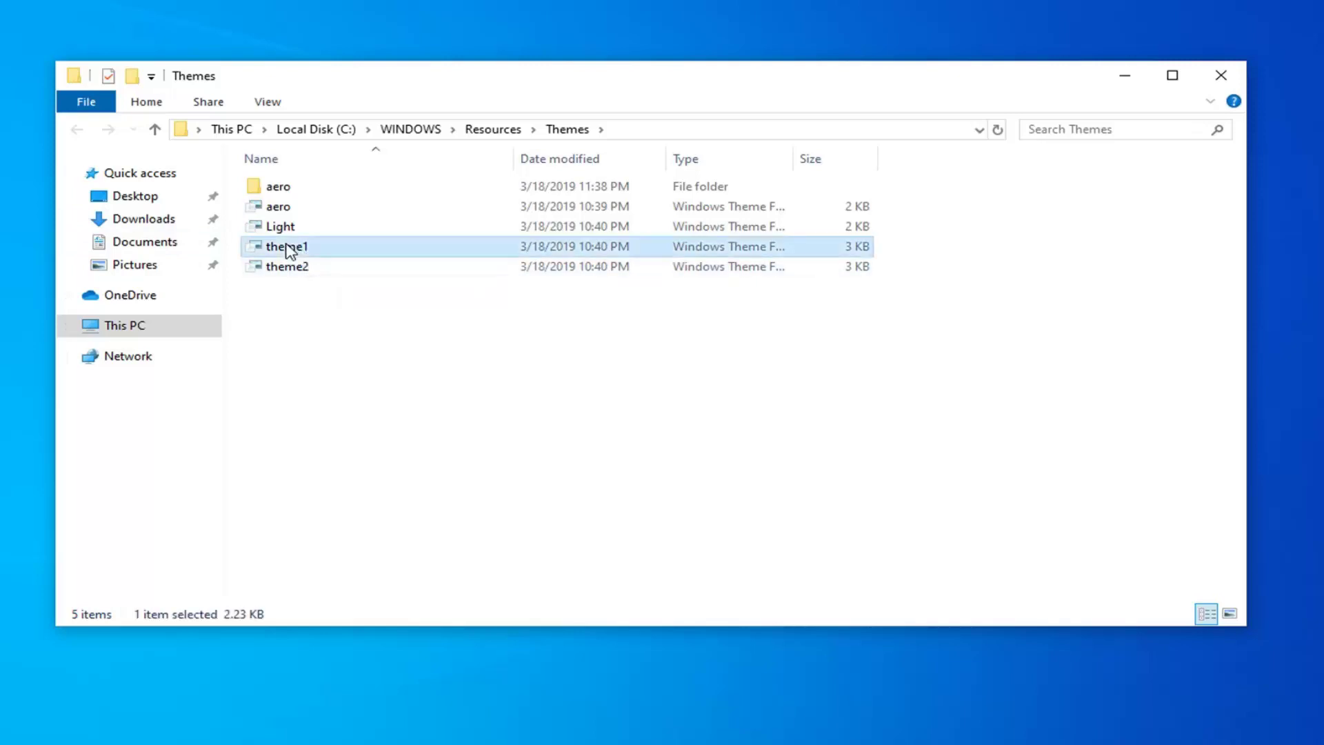
right_click(287, 249)
click(798, 450)
click(809, 448)
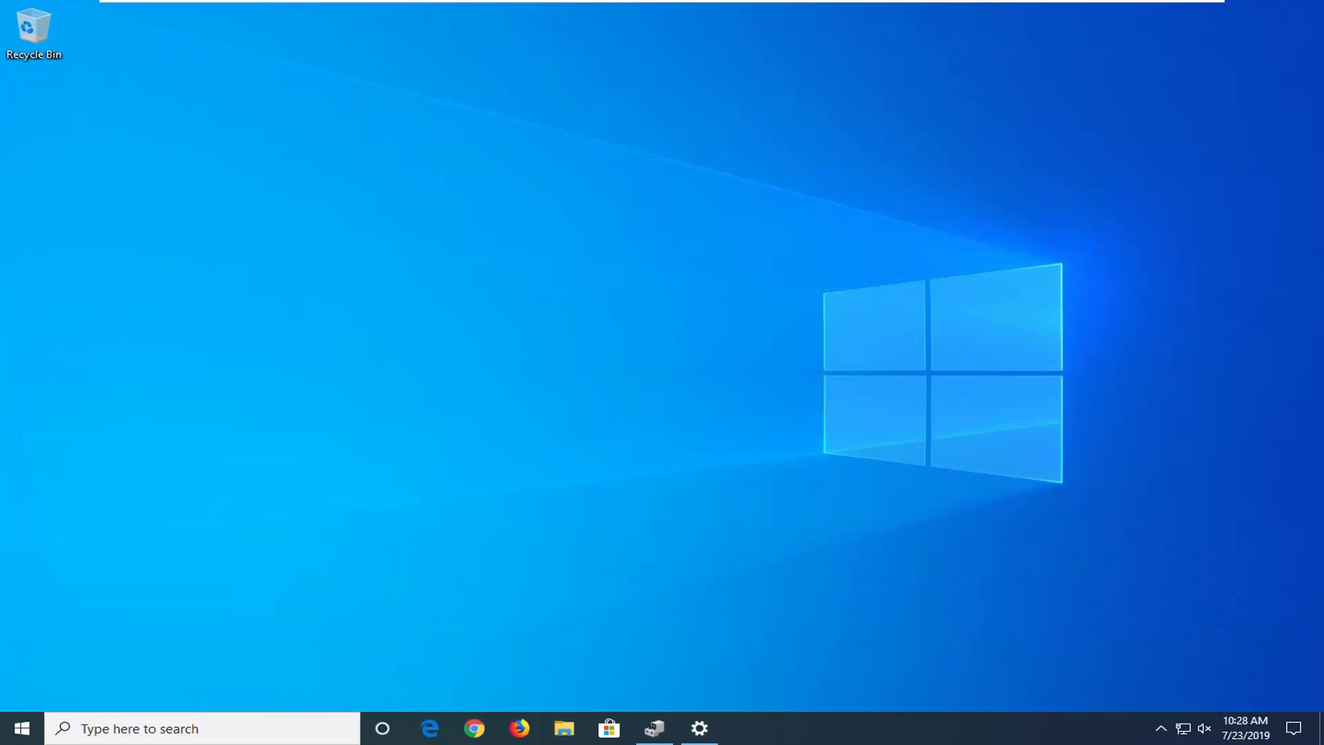
Set the screen saver to (None) in Screen Saver Settings, apply it and close
click(16, 738)
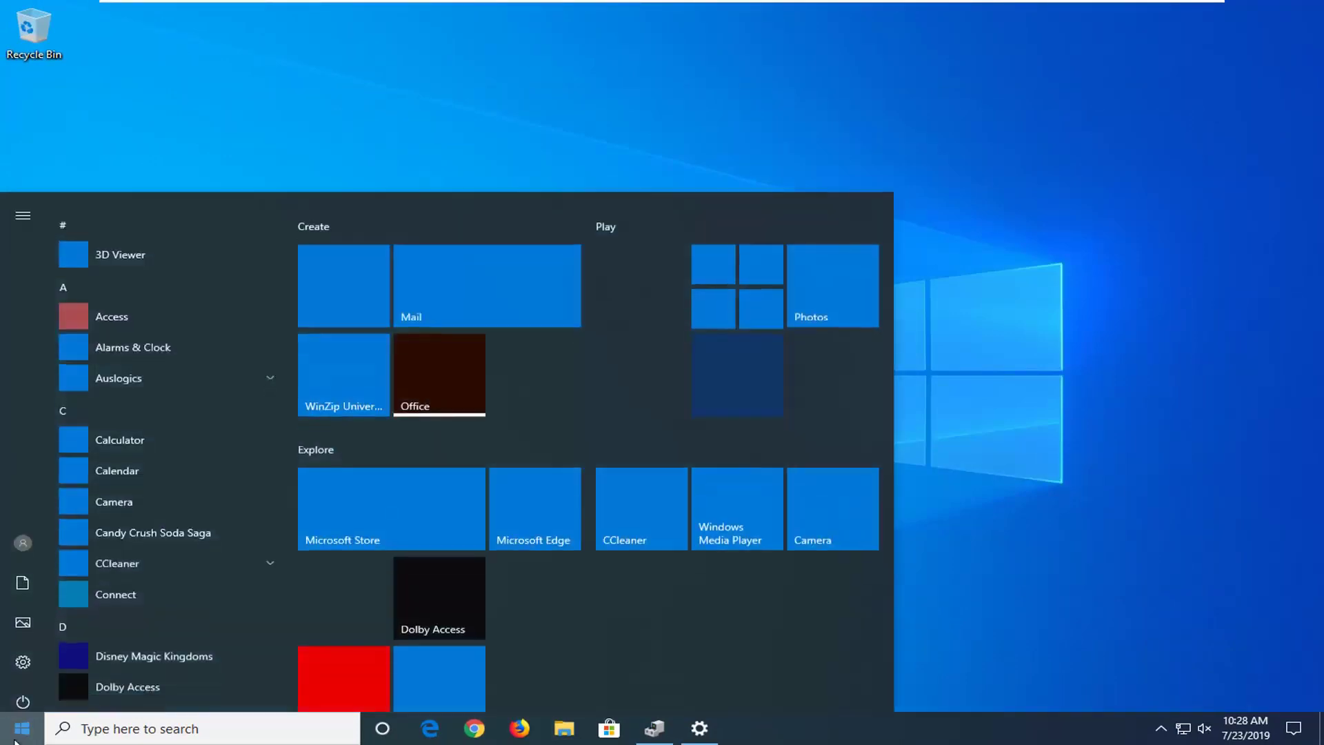
text(screensaver)
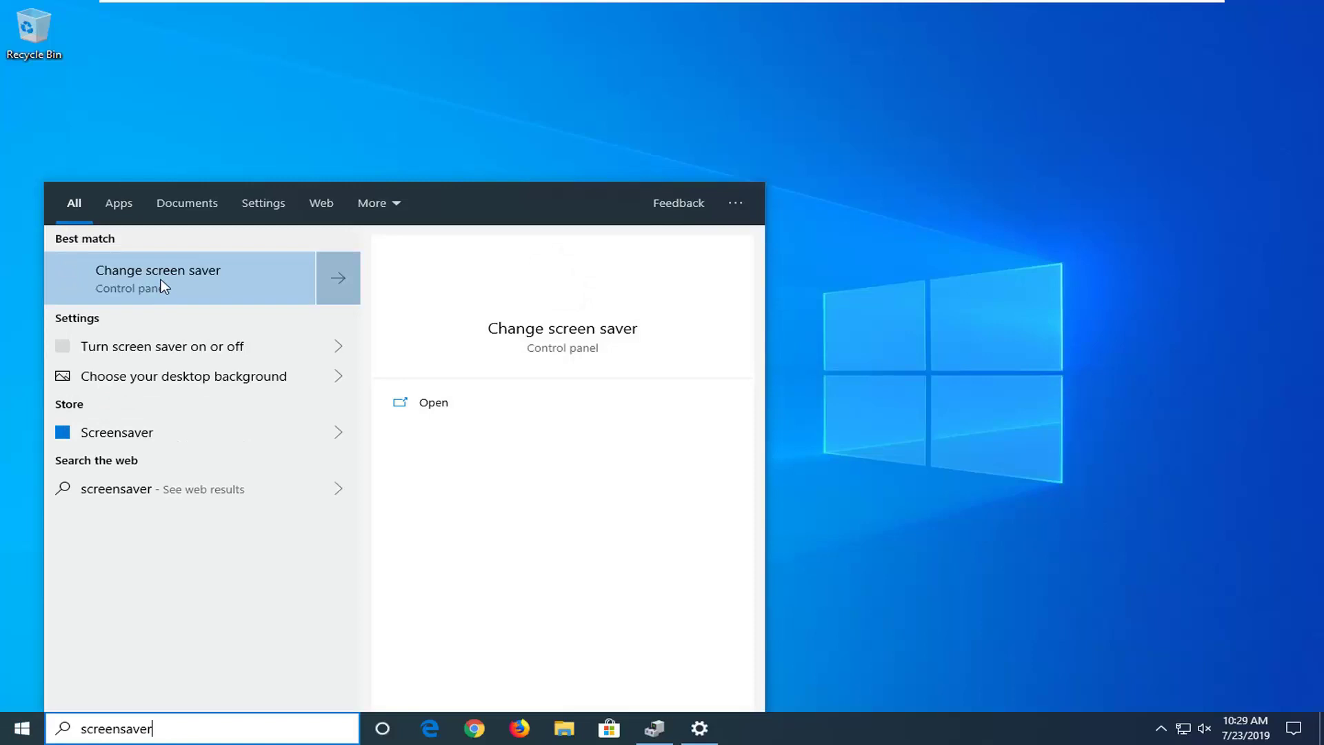
click(164, 285)
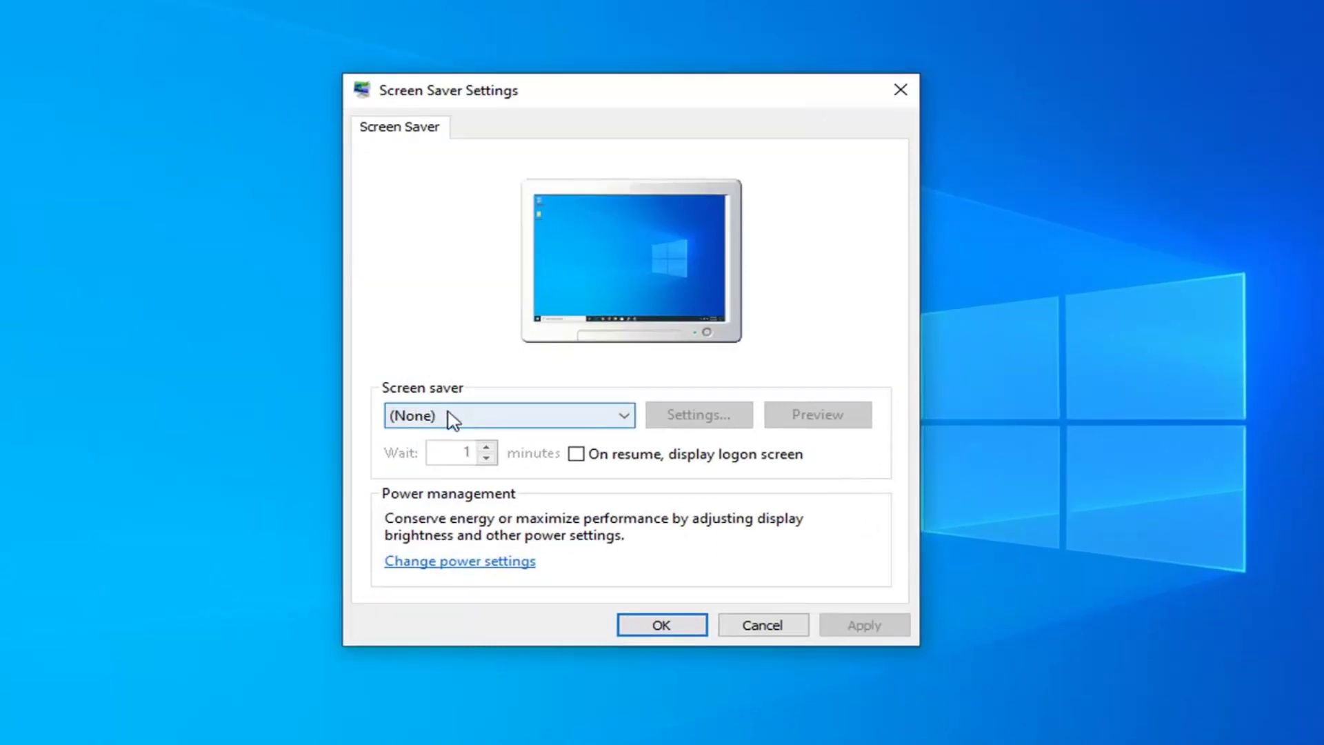
click(624, 424)
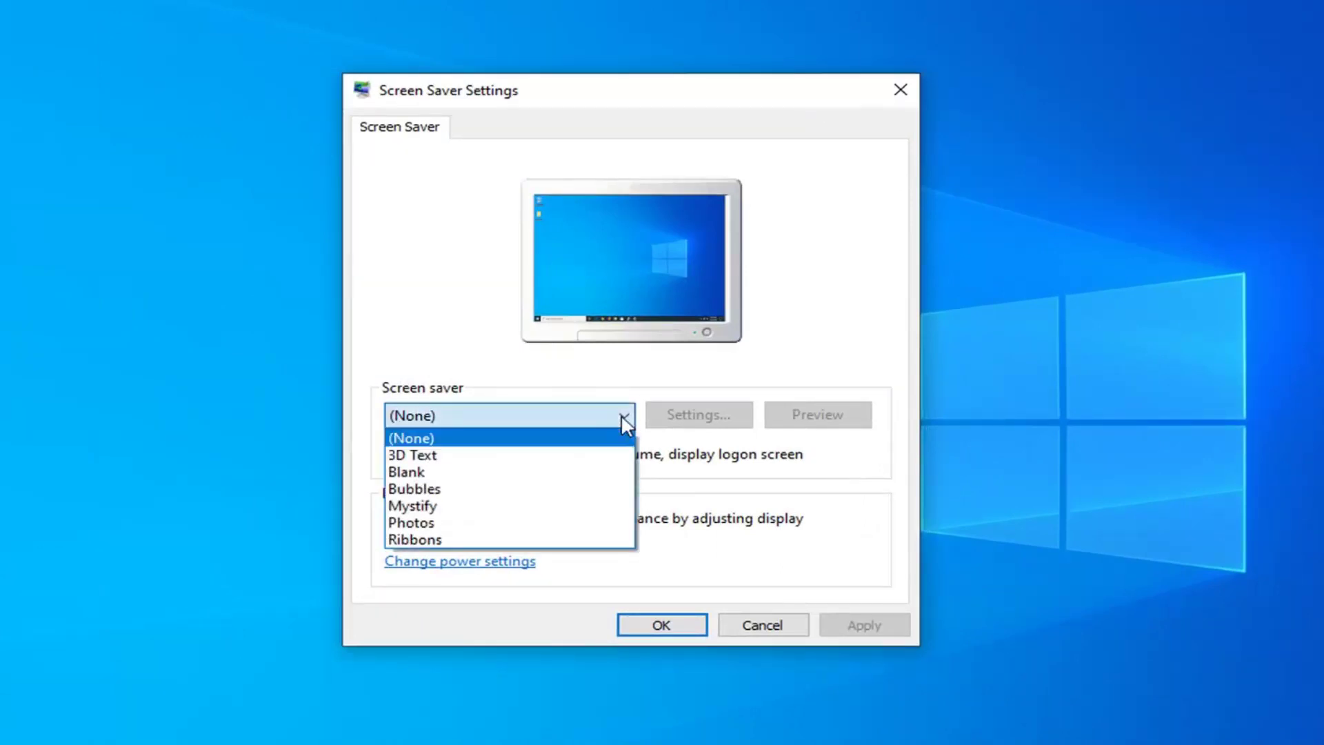
click(431, 442)
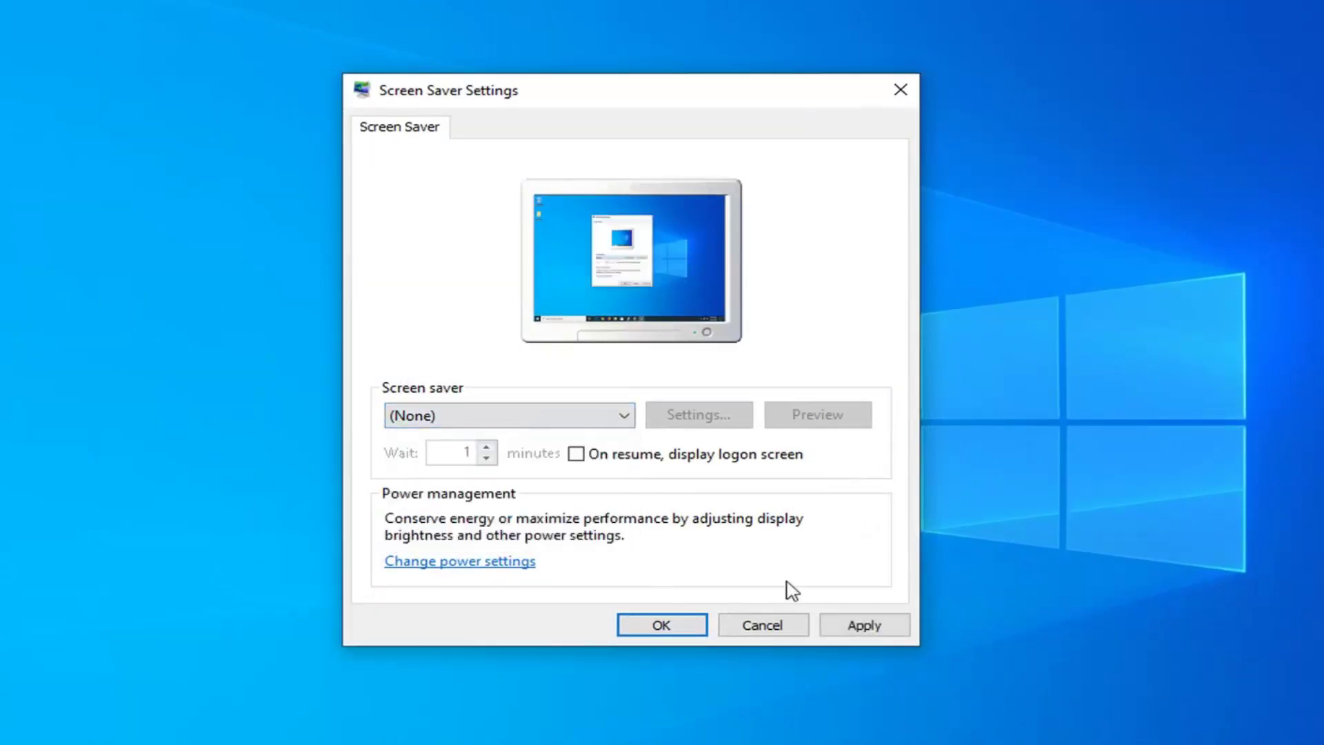
click(905, 631)
click(660, 629)
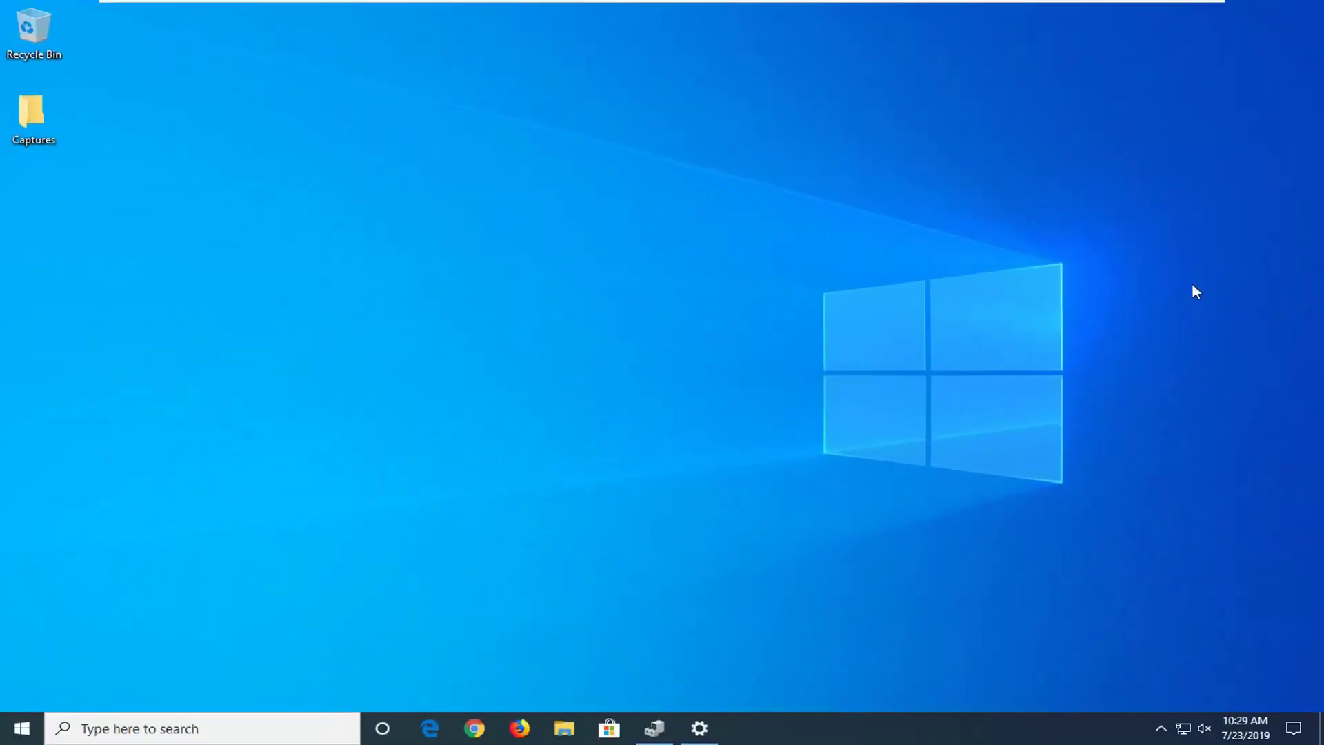
Review Accounts > Sync your settings, where syncing is off, then close Settings
click(701, 729)
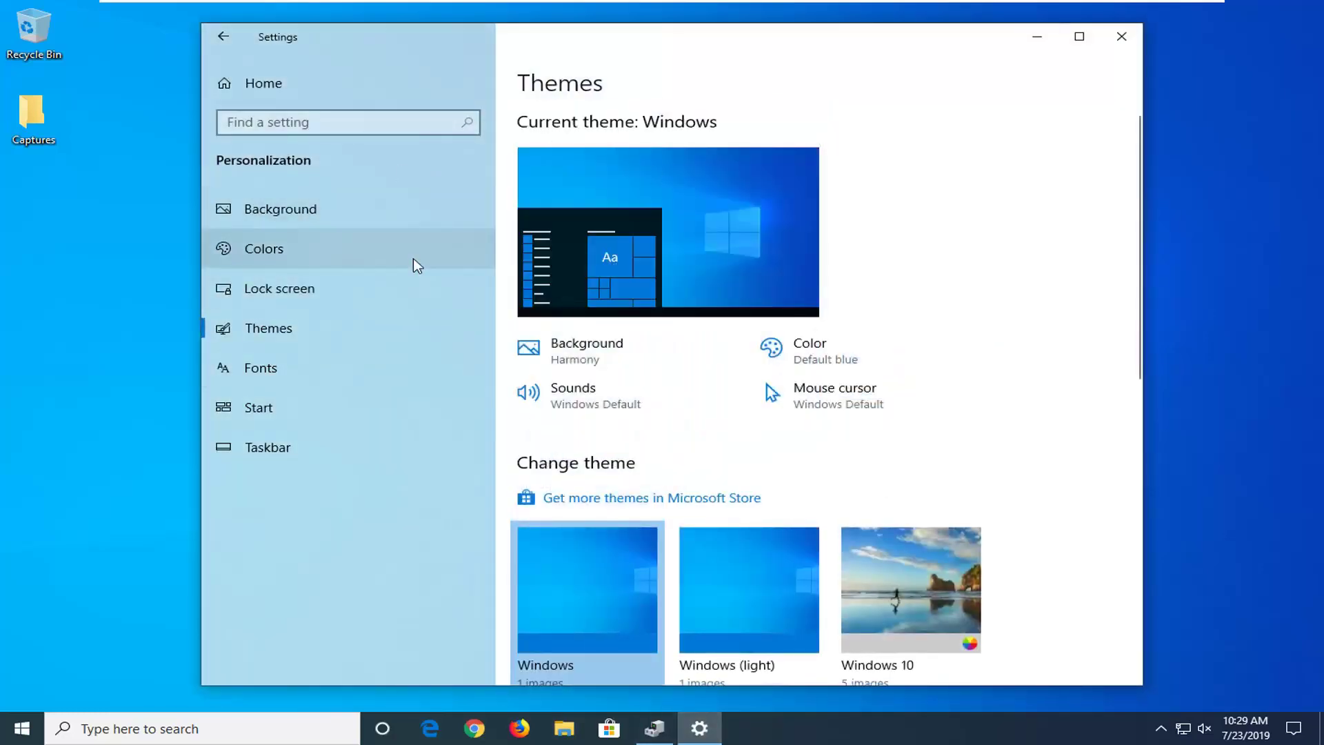
click(220, 37)
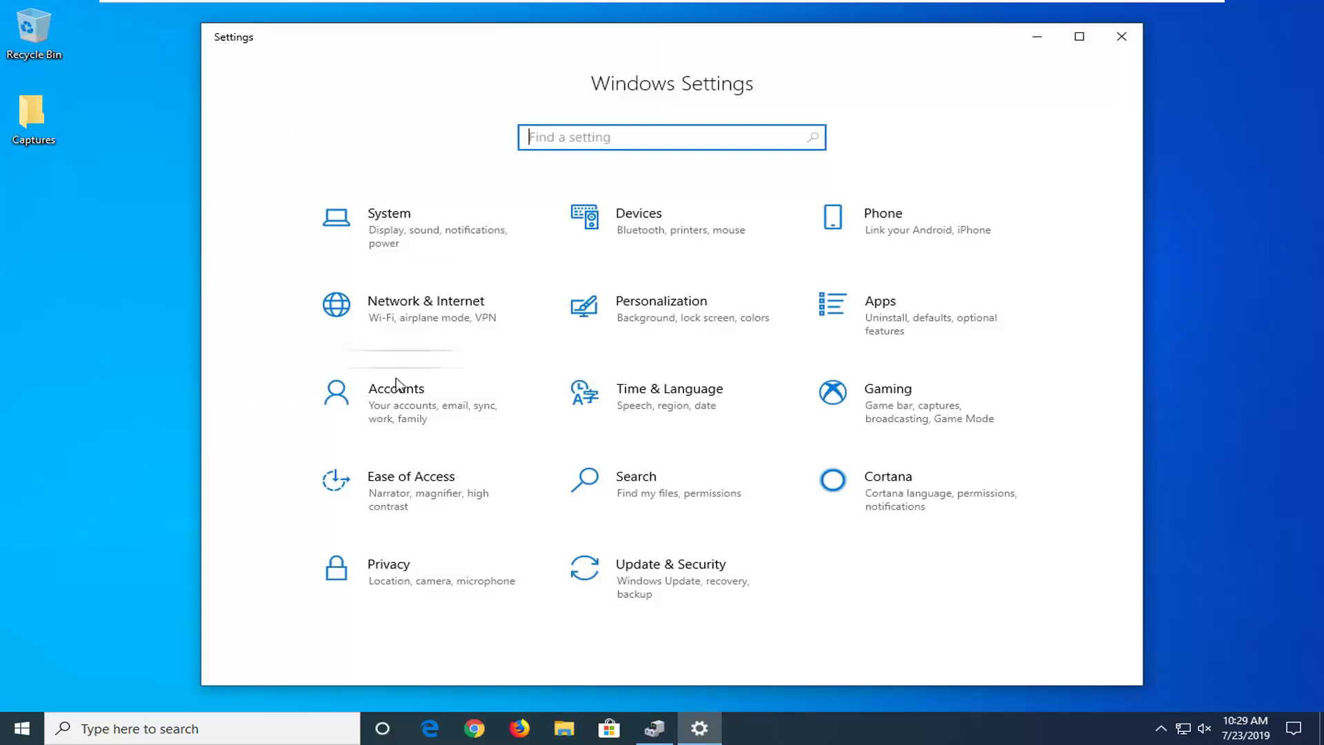
click(410, 402)
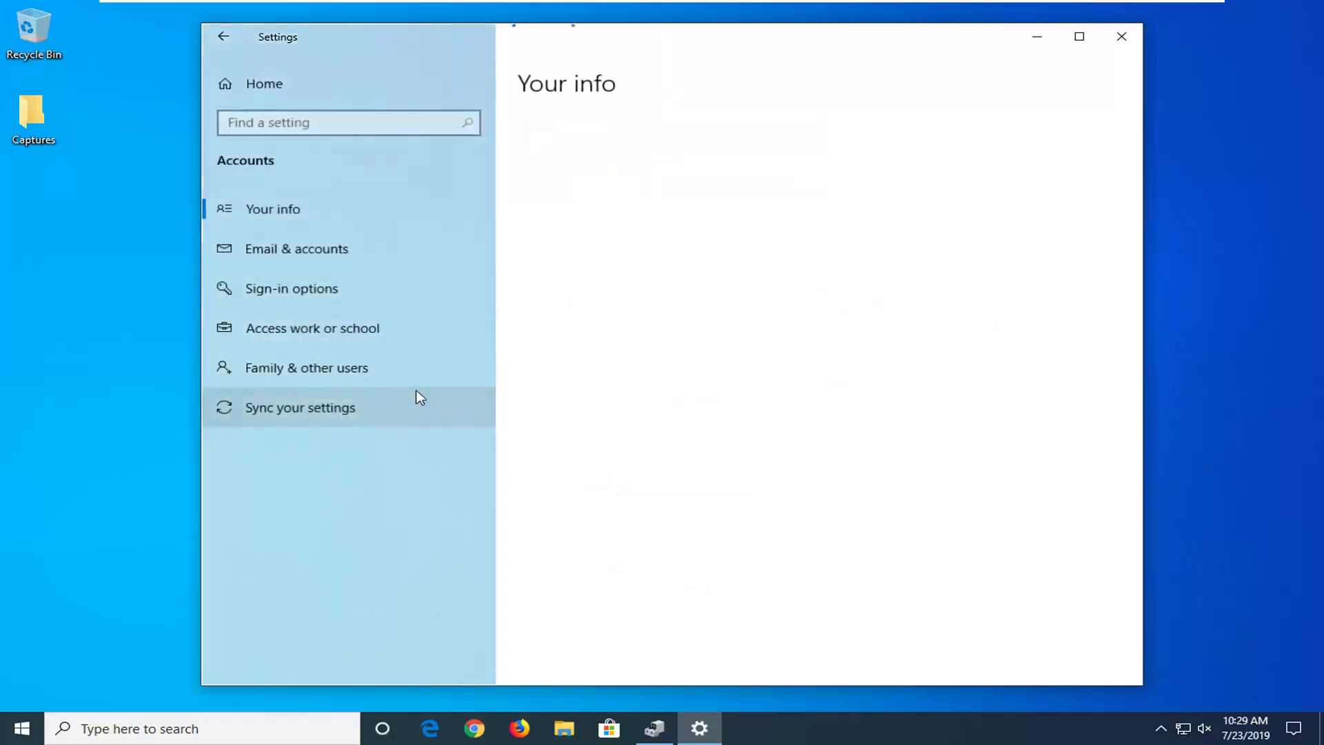
click(311, 409)
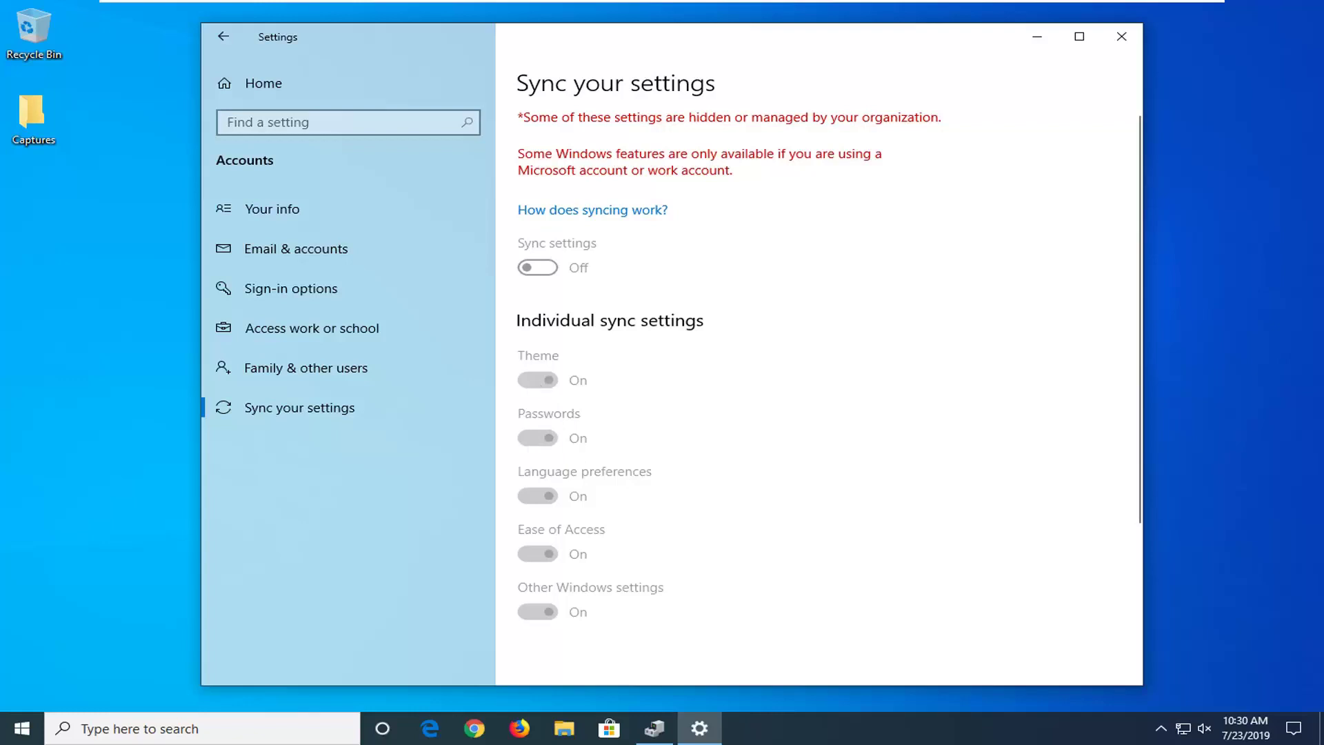
click(1122, 36)
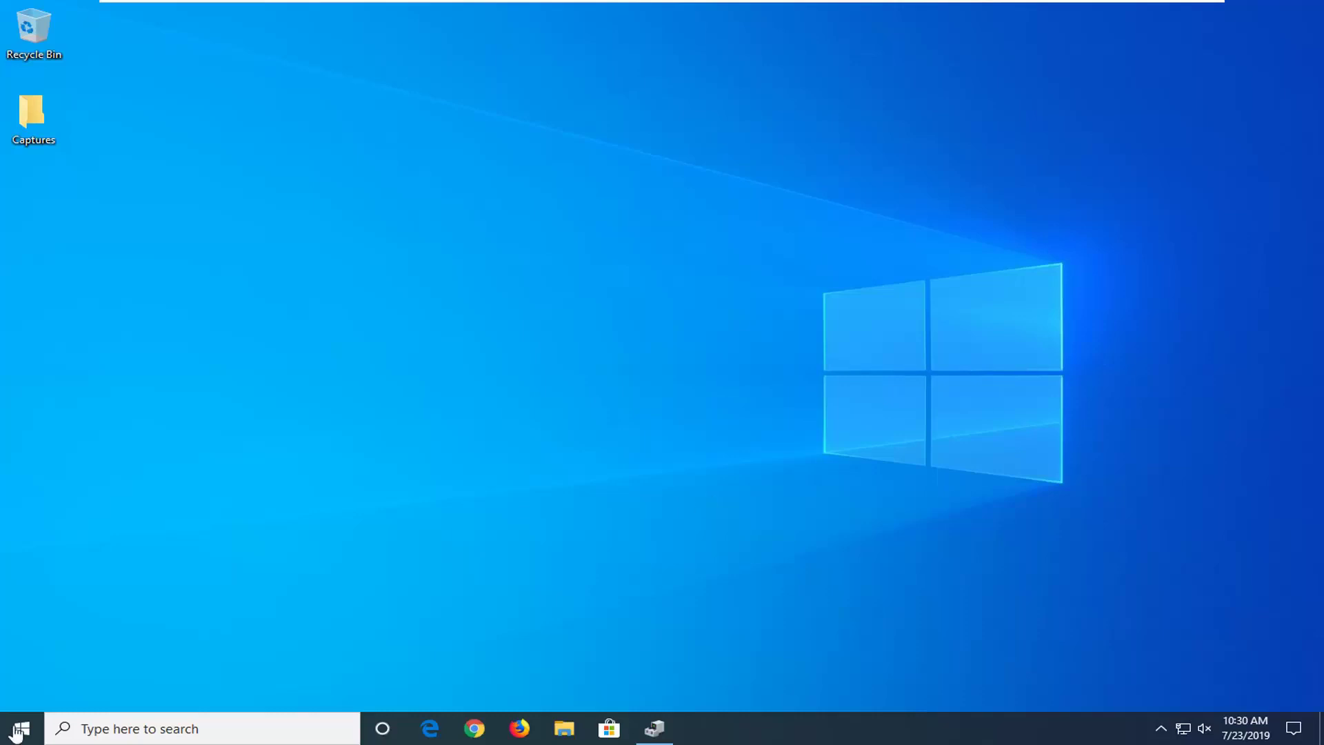
Search for cmd and run Command Prompt as administrator, approving the UAC prompt
click(19, 732)
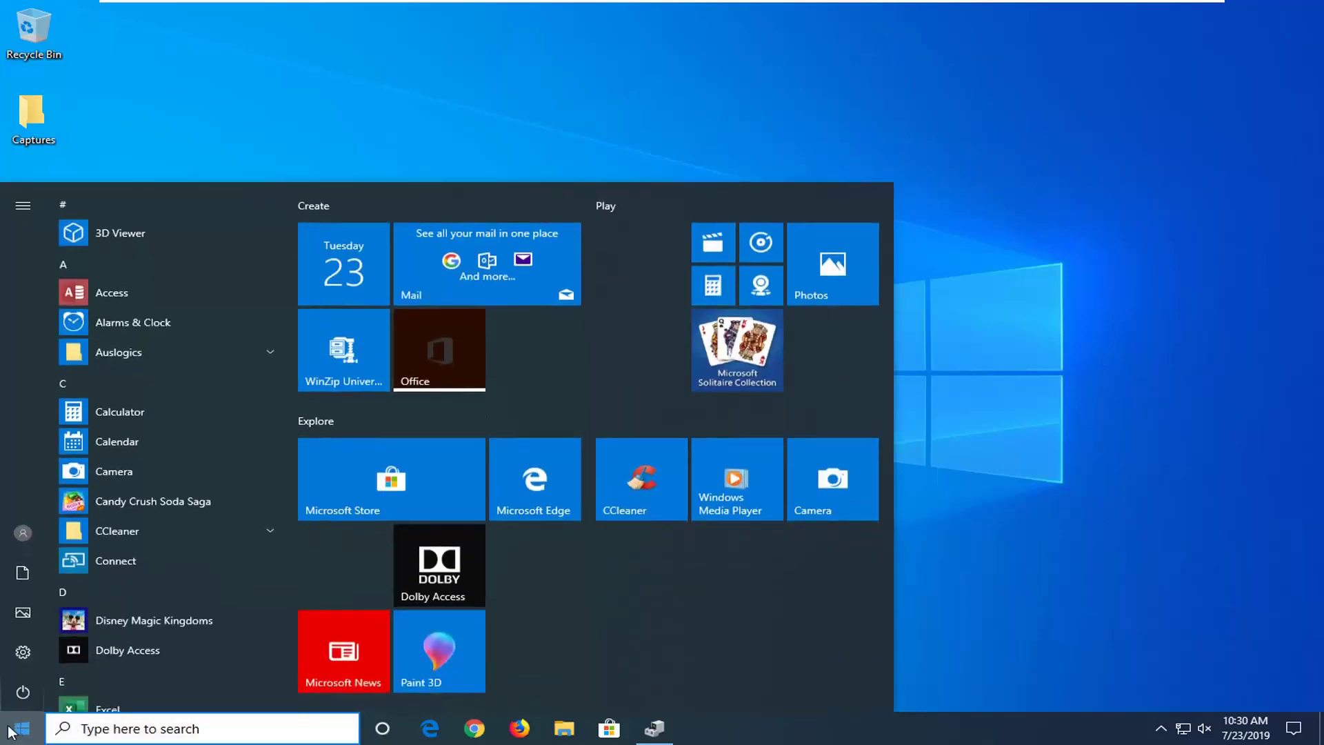
text(cmd)
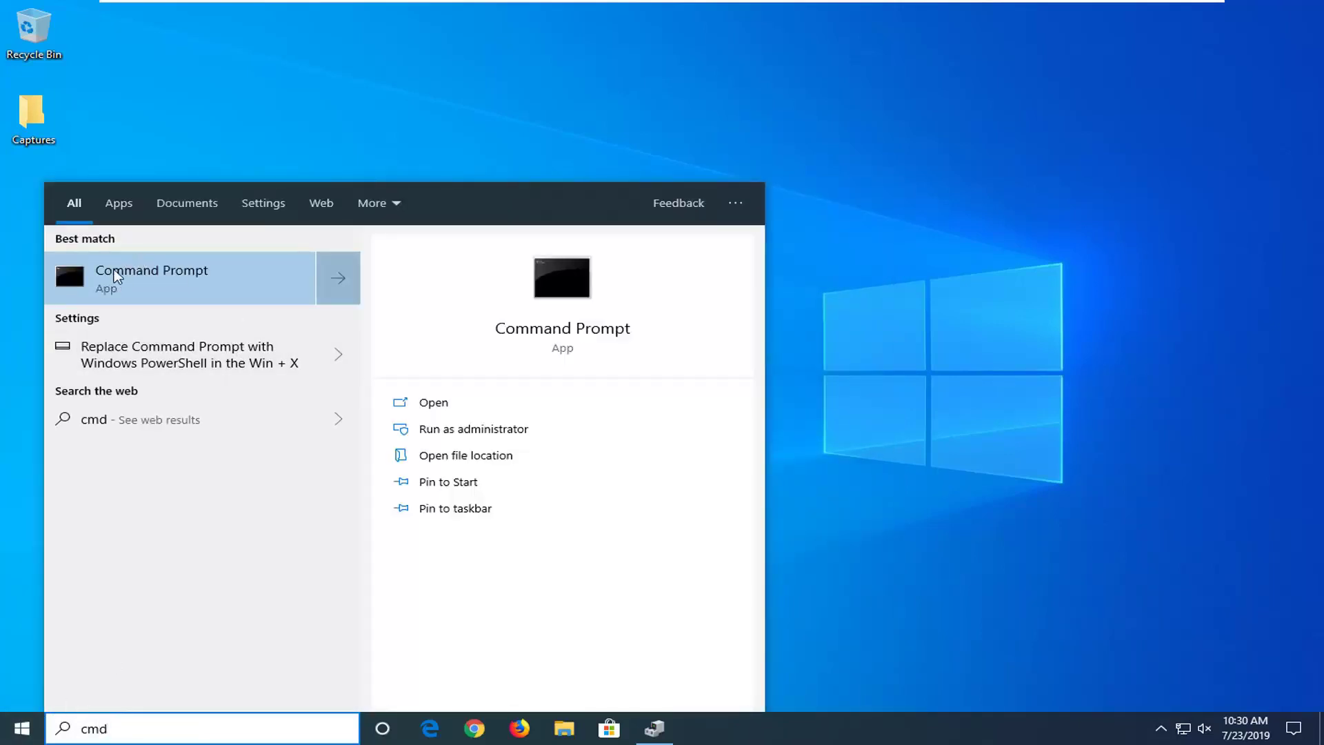
right_click(118, 276)
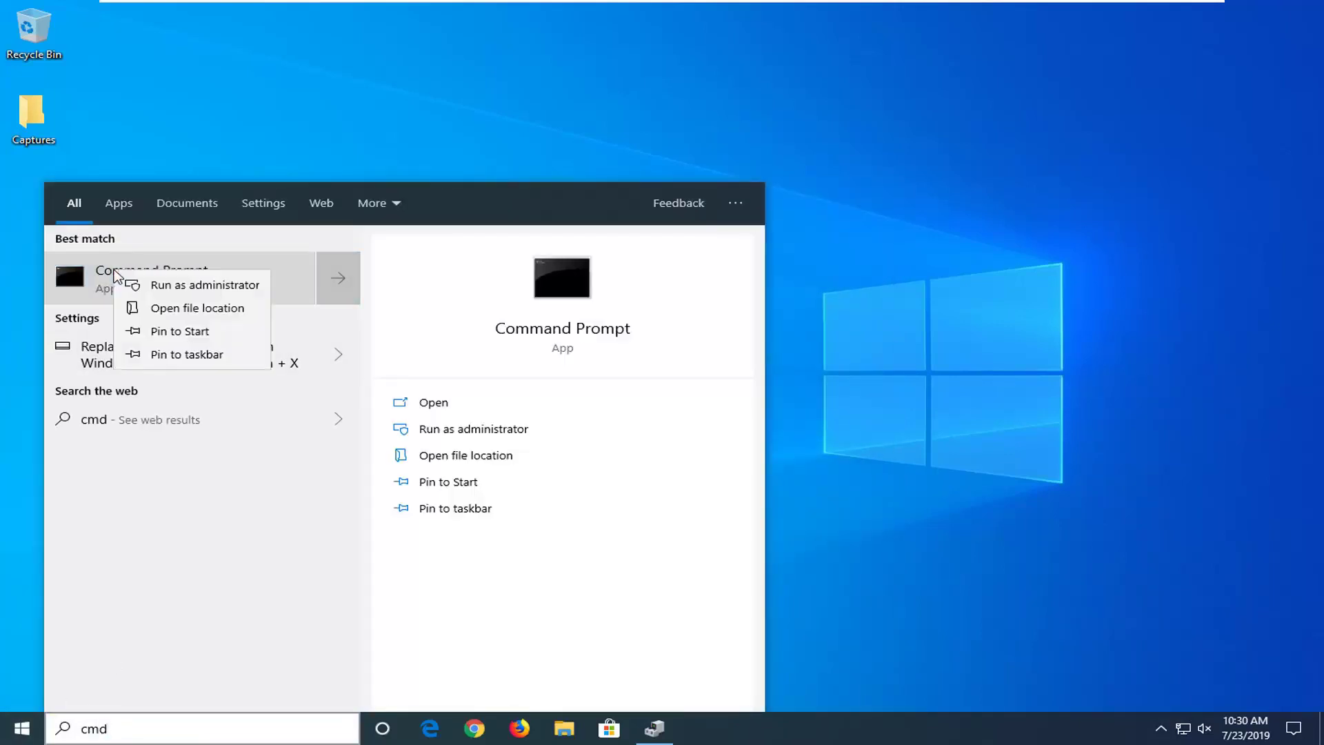
click(195, 293)
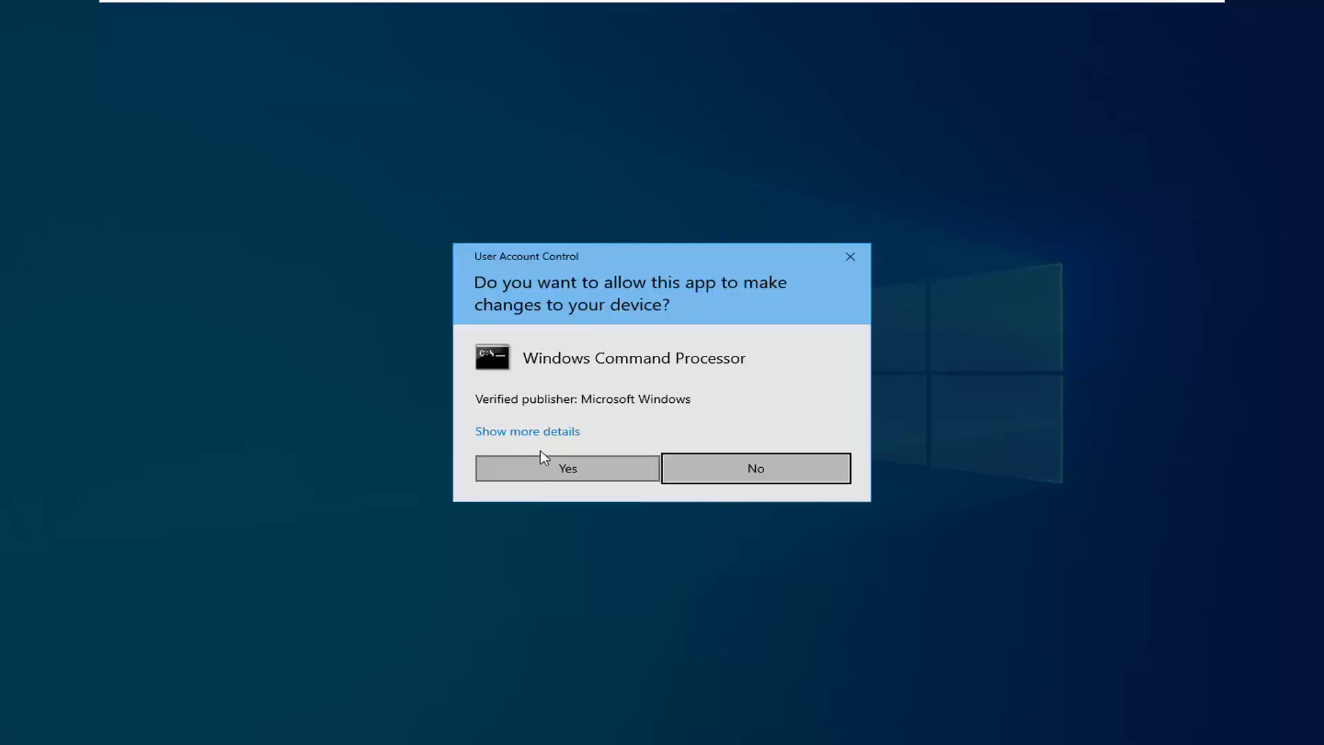
click(547, 470)
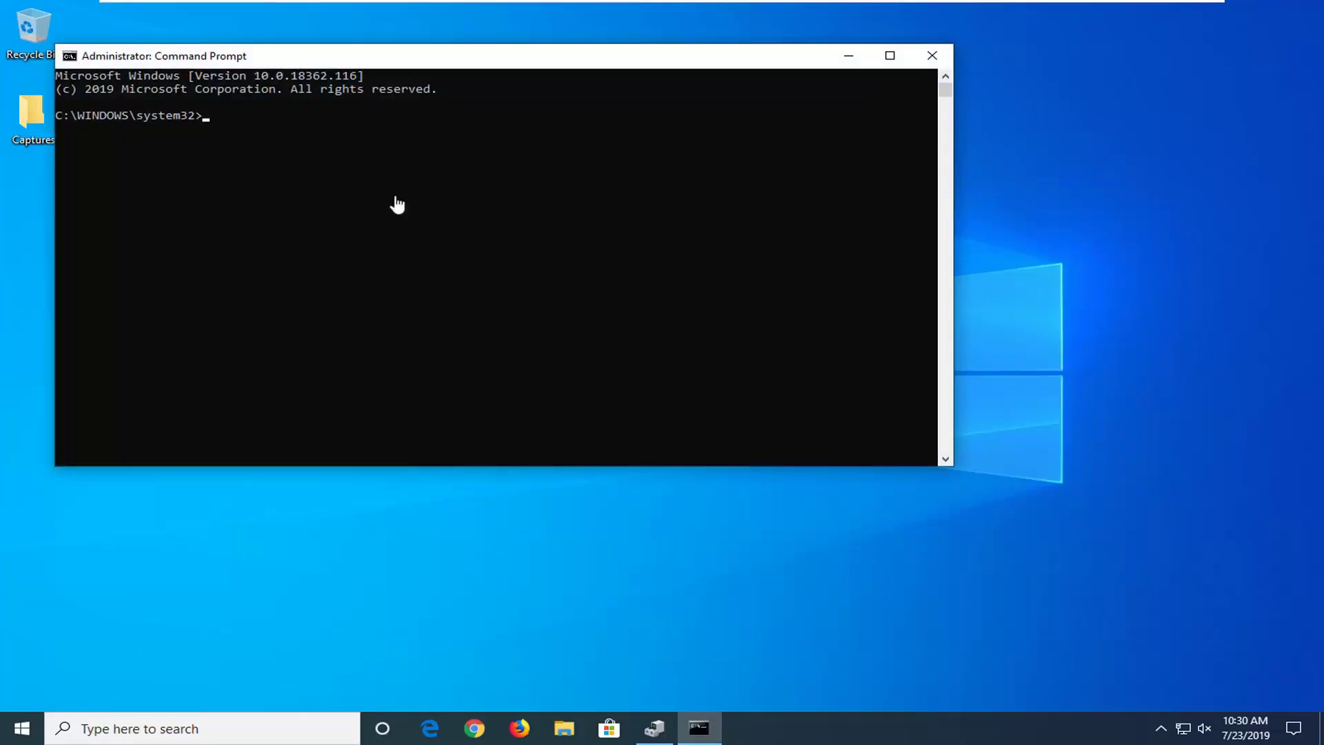
Paste sfc /scannow at the C:\WINDOWS\system32 prompt via the title-bar Edit menu
drag(412, 68, 603, 157)
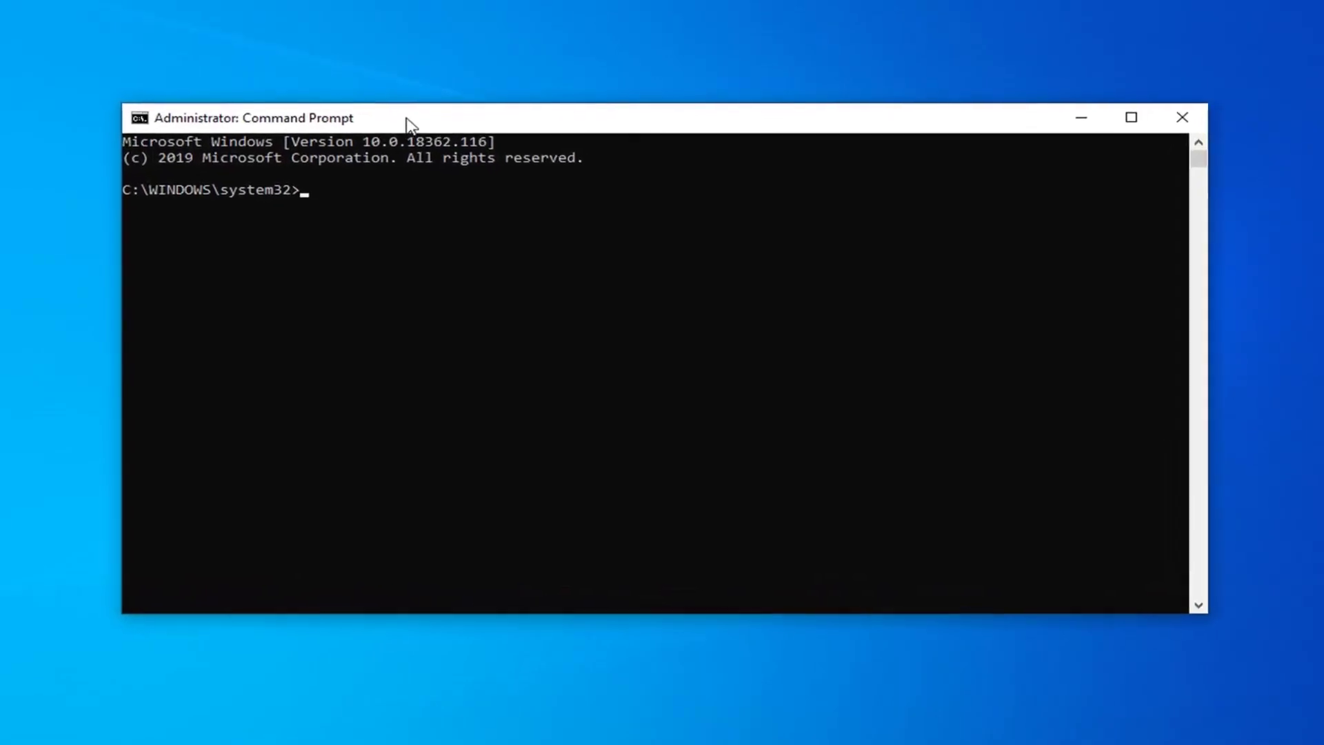
right_click(637, 124)
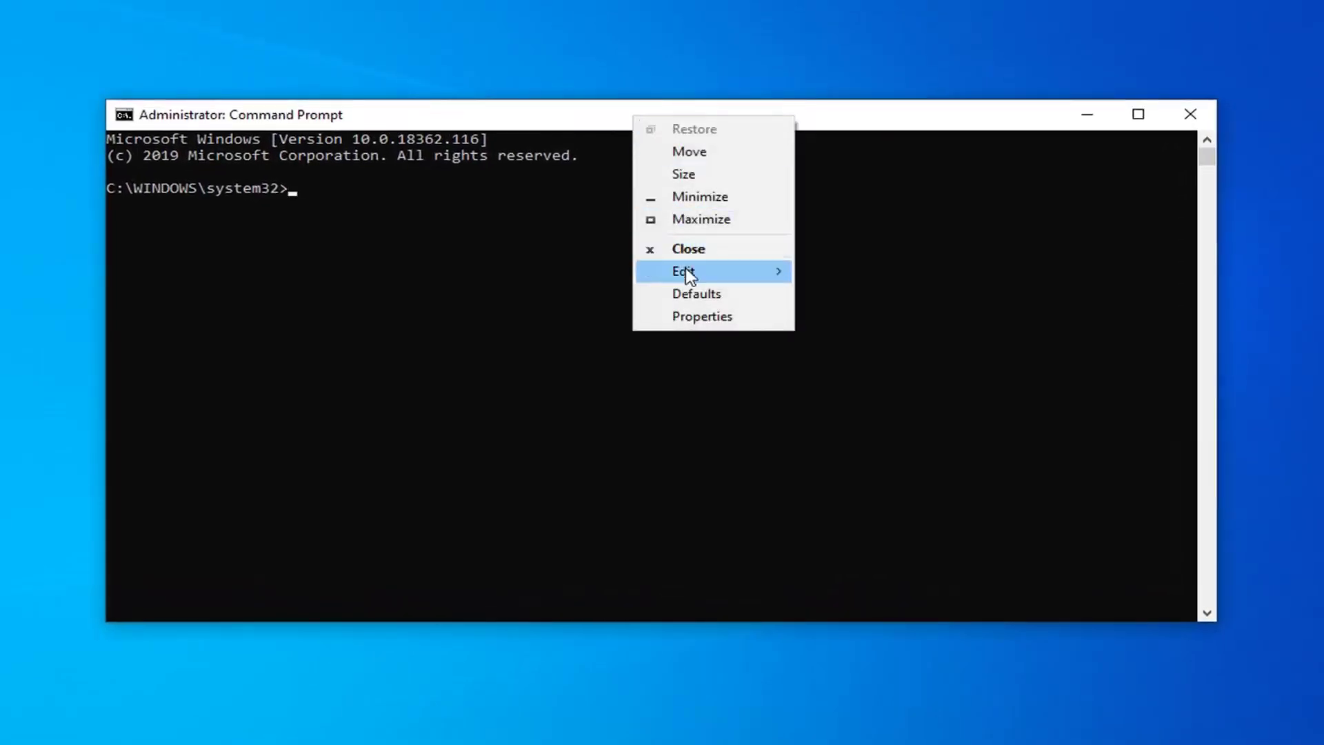
mouse_move(688, 275)
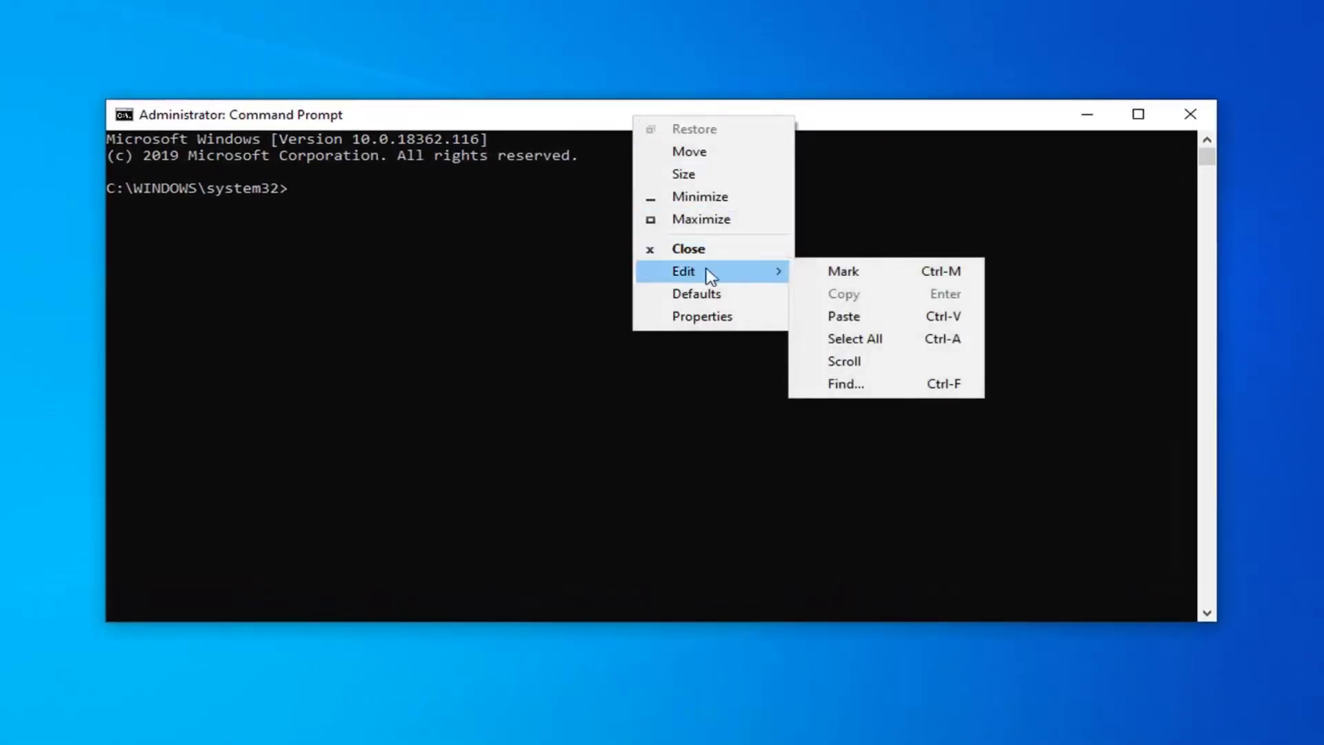
click(831, 316)
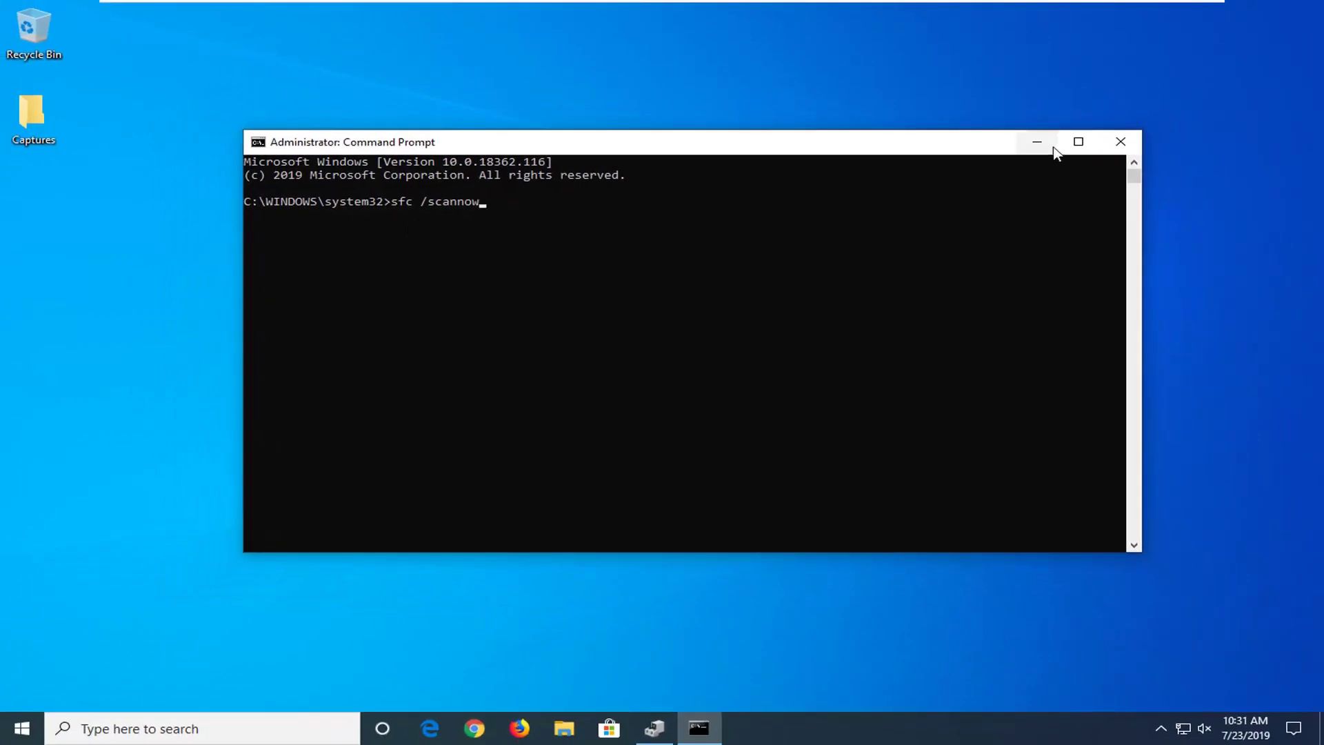
Minimize the Administrator Command Prompt window, leaving sfc /scannow unrun
click(1039, 143)
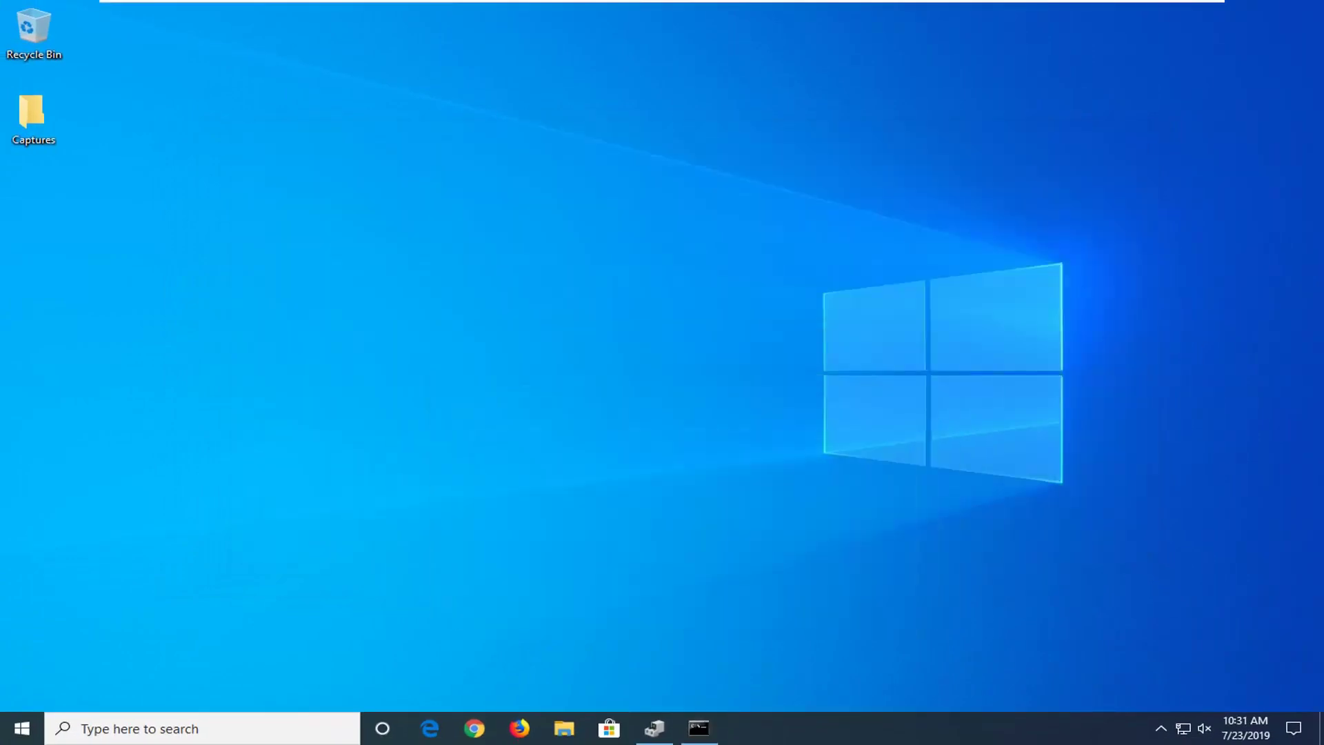